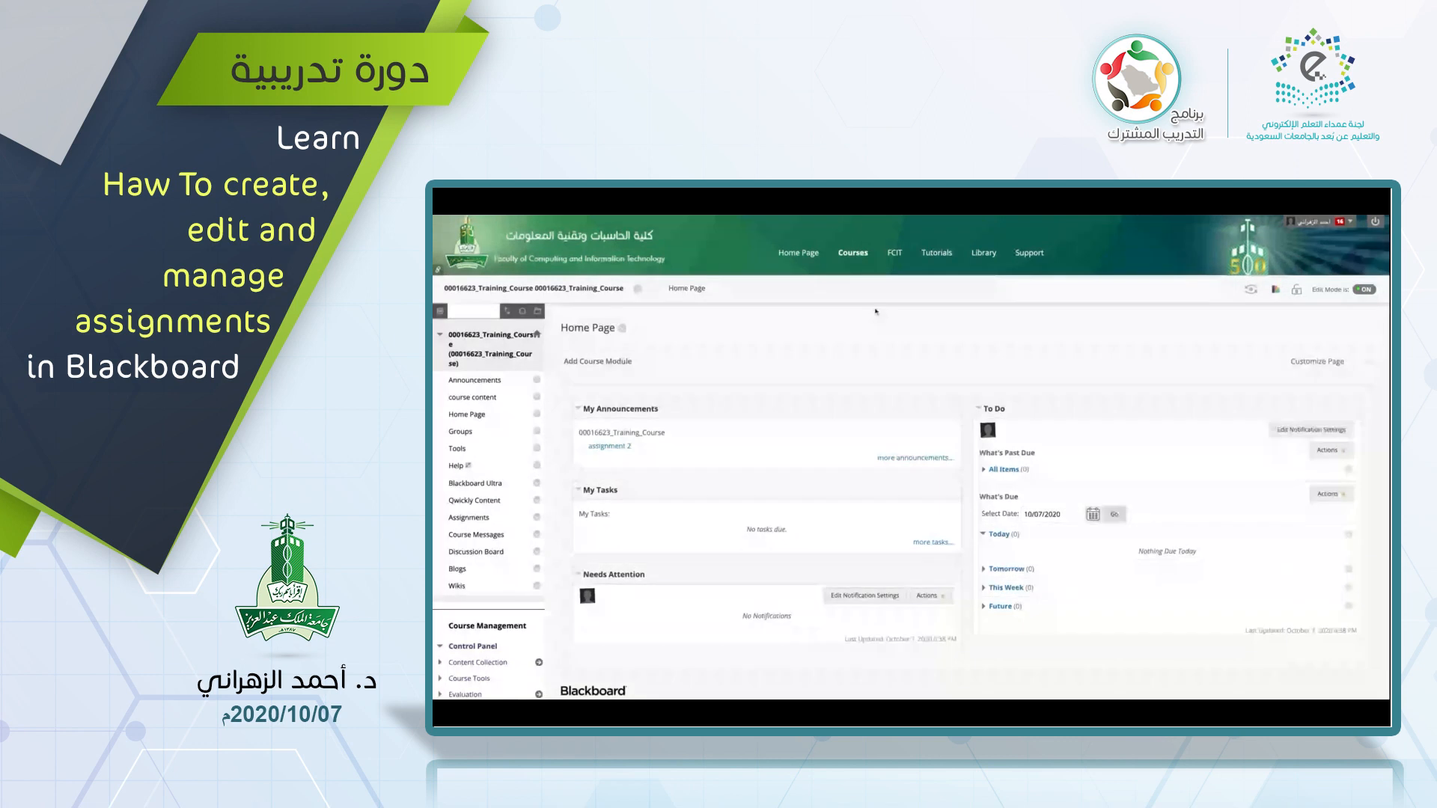
- Try to add a content area named Assignments to the course menu and make it available to users
{"action": "left_click", "coordinate": [441, 311]}
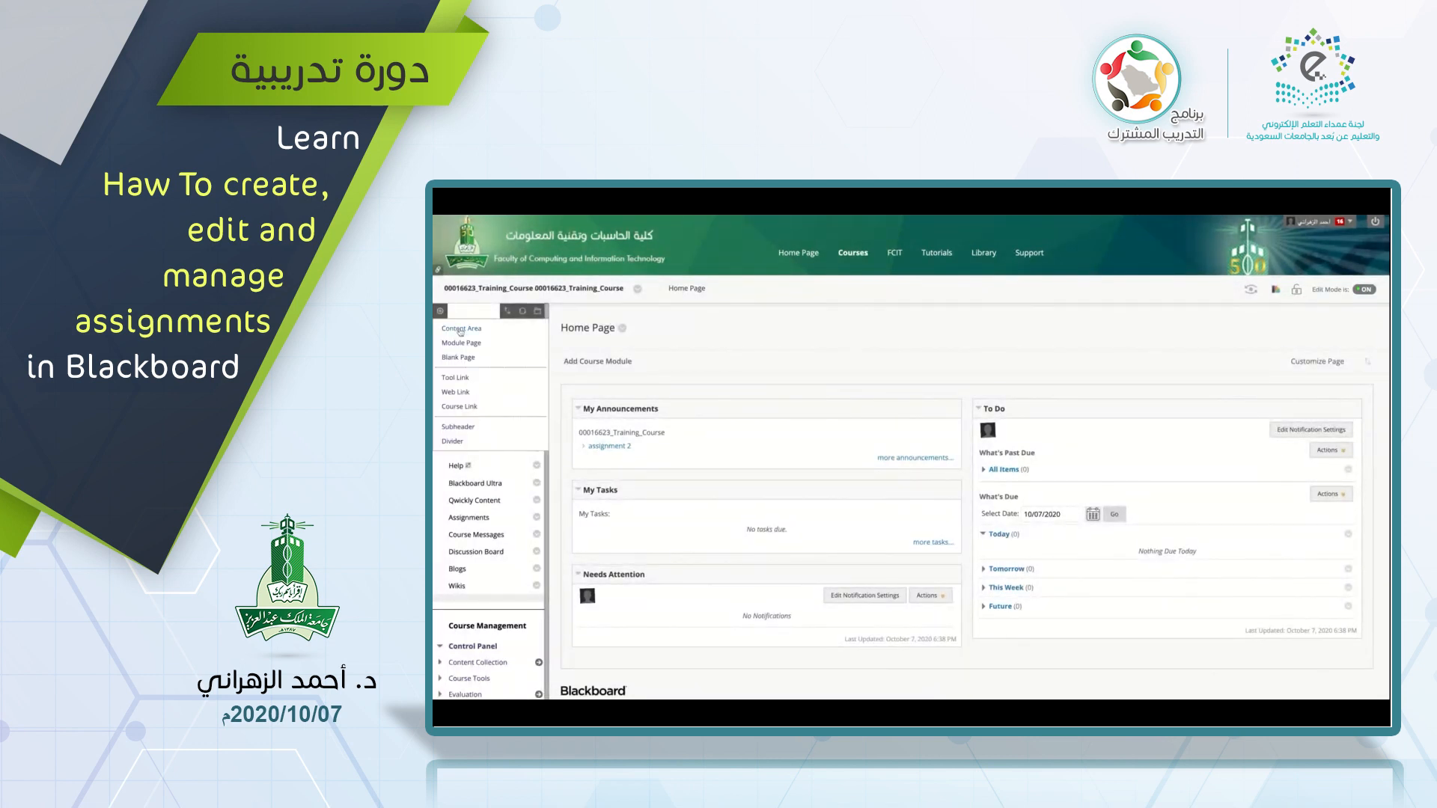
{"action": "left_click", "coordinate": [461, 329]}
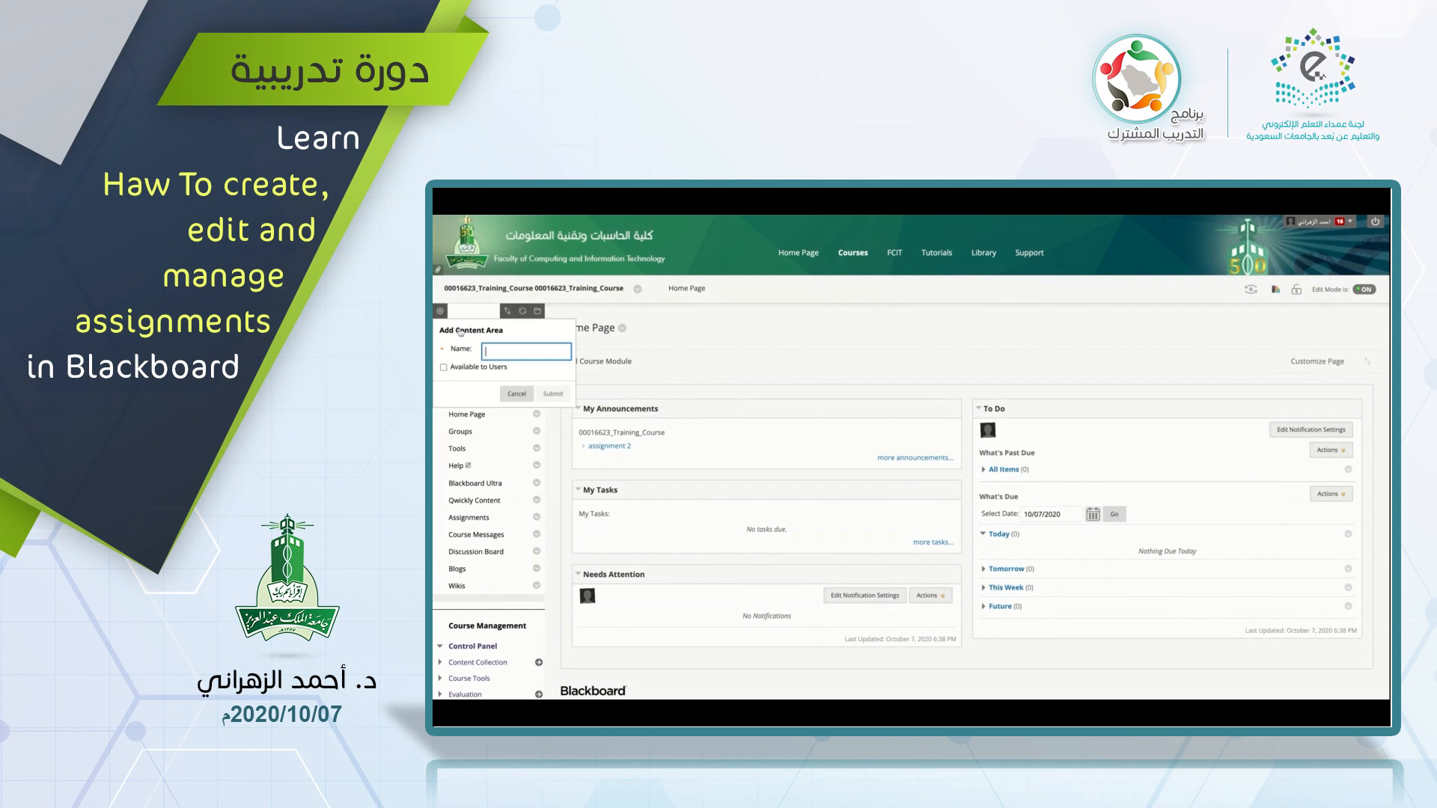
{"action": "left_click", "coordinate": [444, 367]}
{"action": "left_click", "coordinate": [500, 354]}
{"action": "type", "text": "Assignments"}
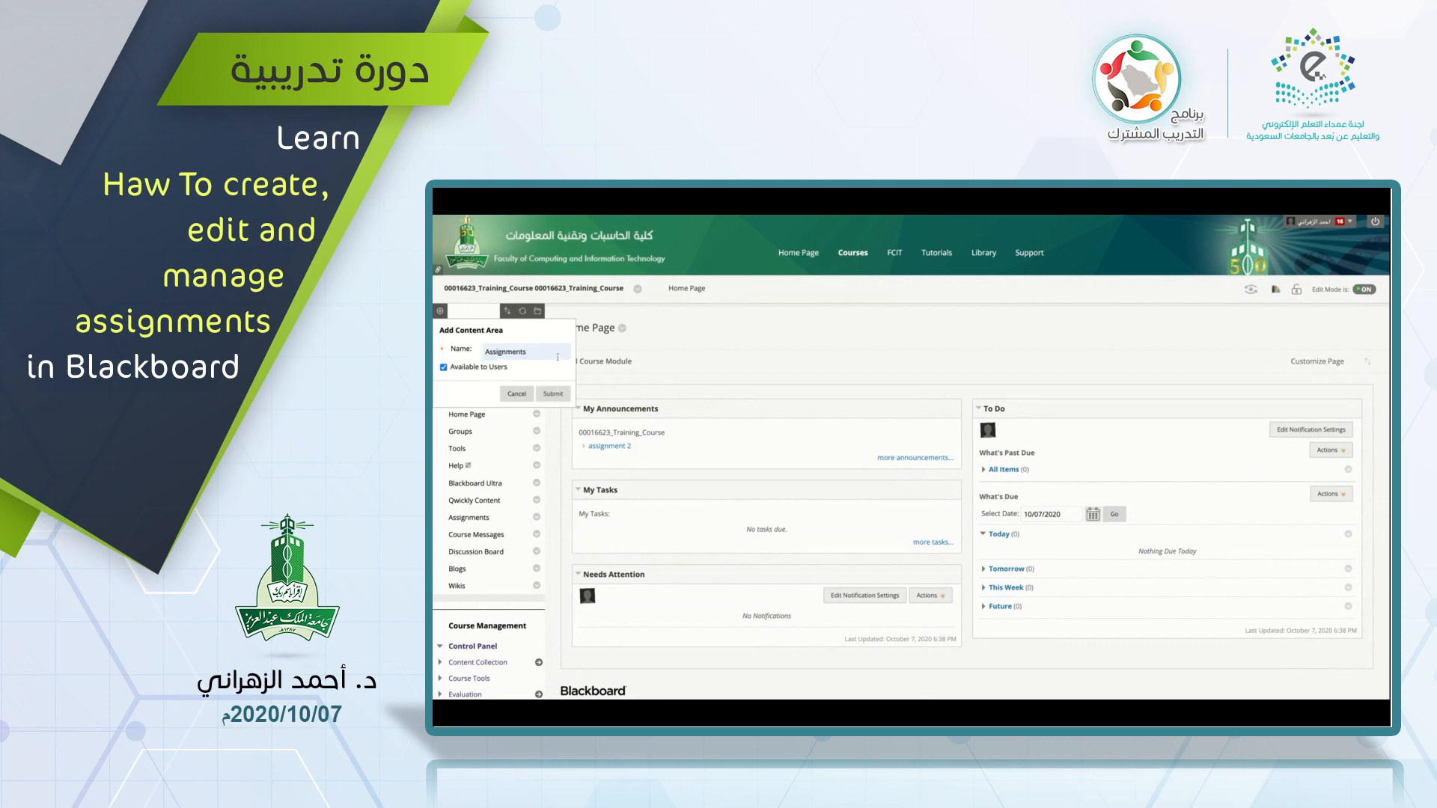
{"action": "left_click", "coordinate": [554, 402]}
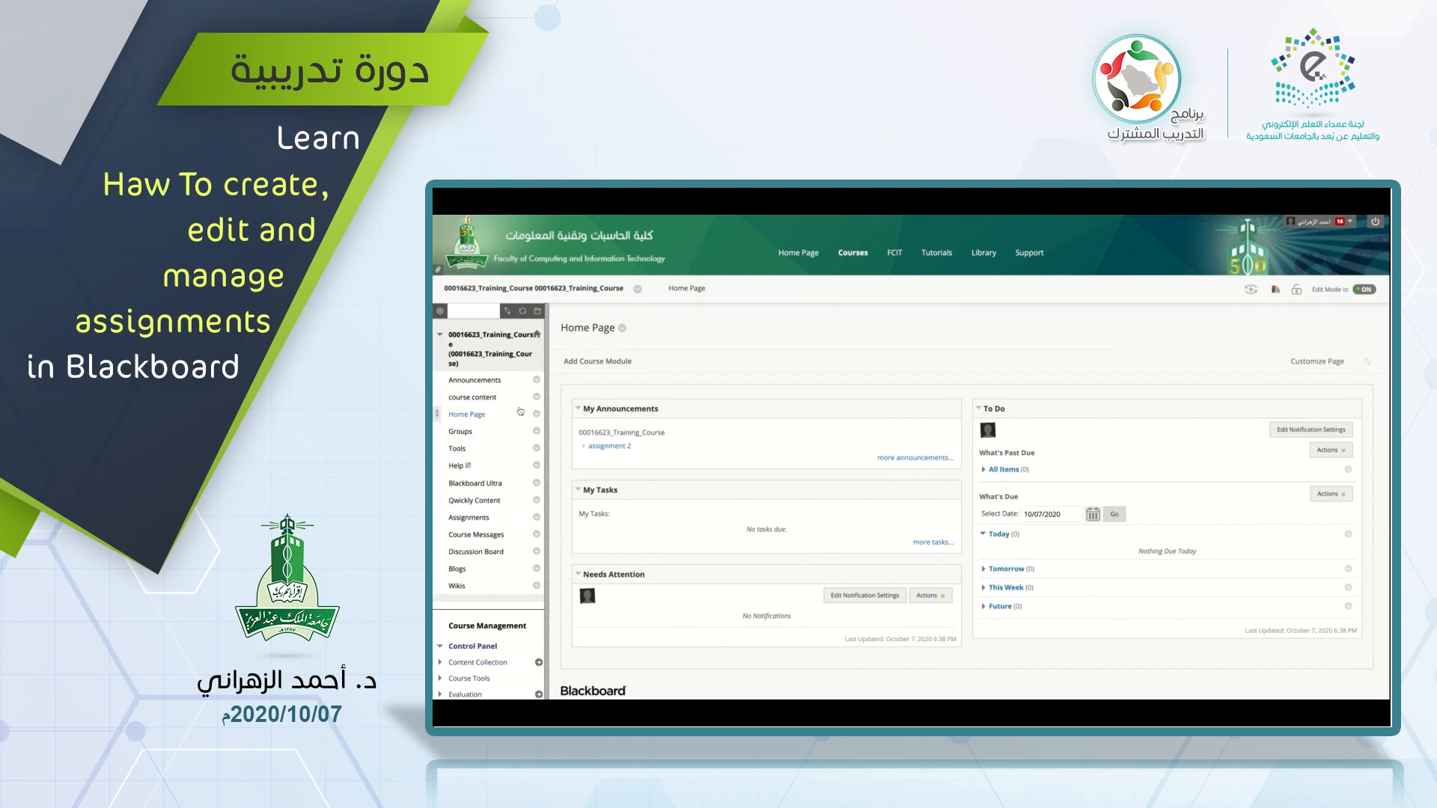
{"action": "left_click", "coordinate": [441, 311]}
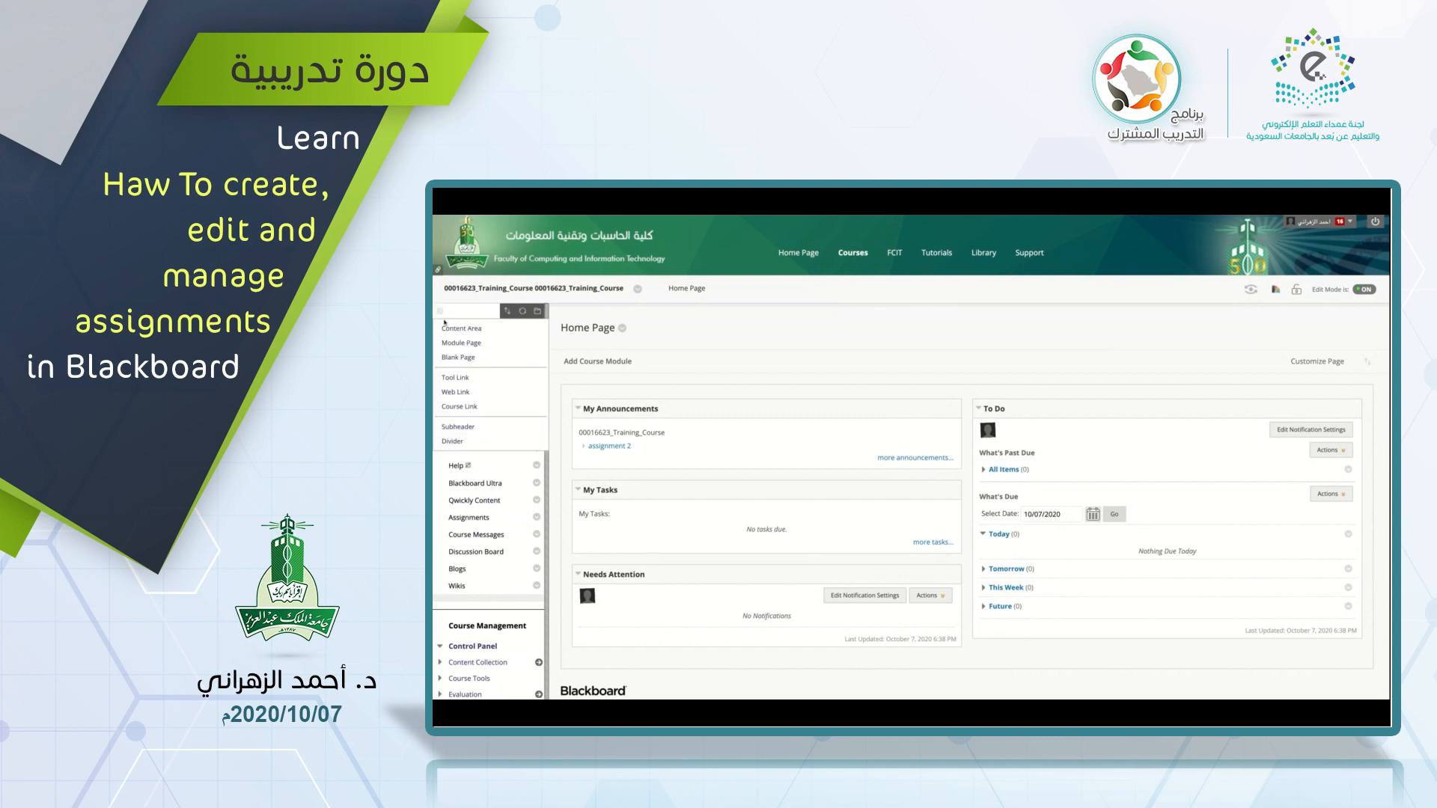
{"action": "left_click", "coordinate": [460, 330]}
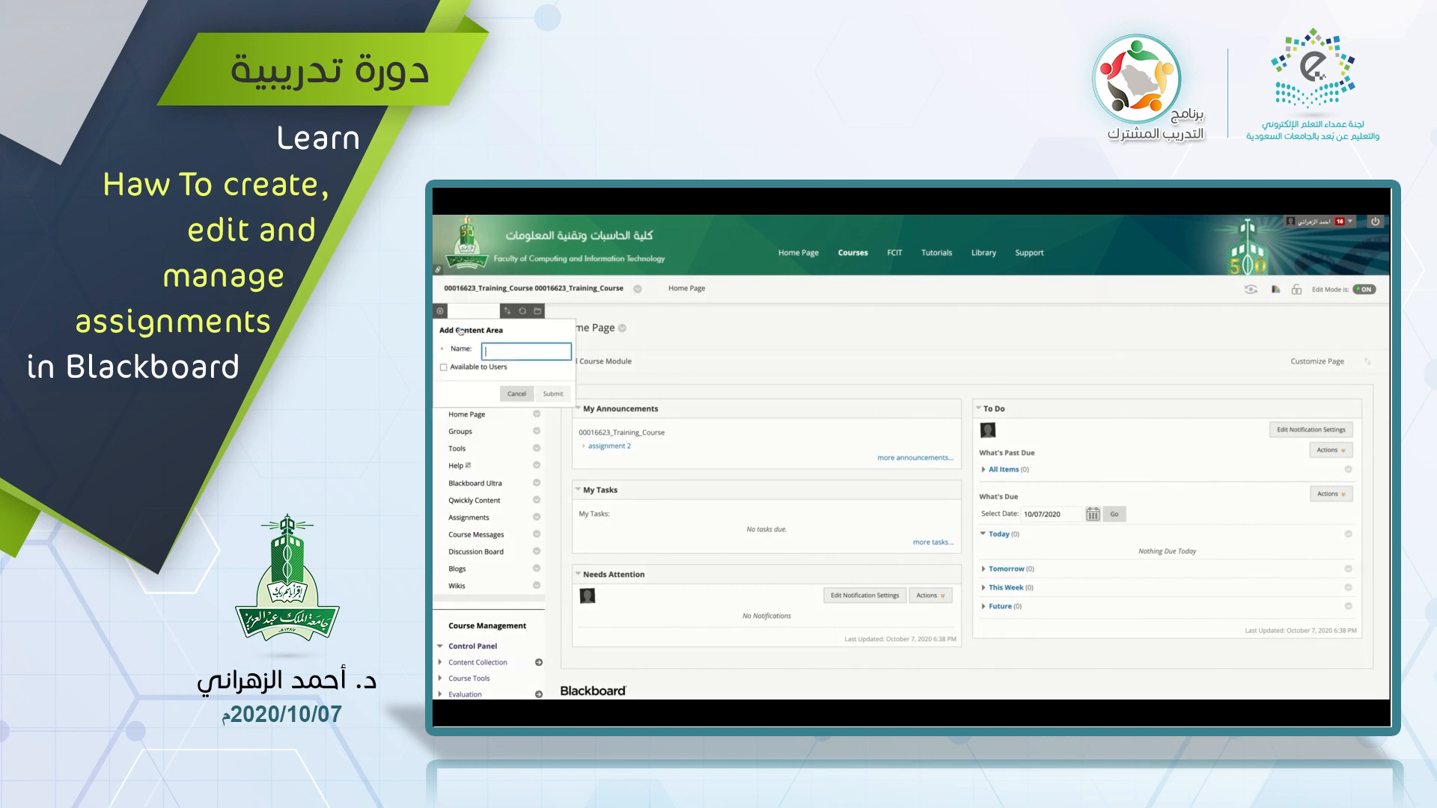
{"action": "left_click", "coordinate": [507, 353]}
{"action": "left_click", "coordinate": [517, 394]}
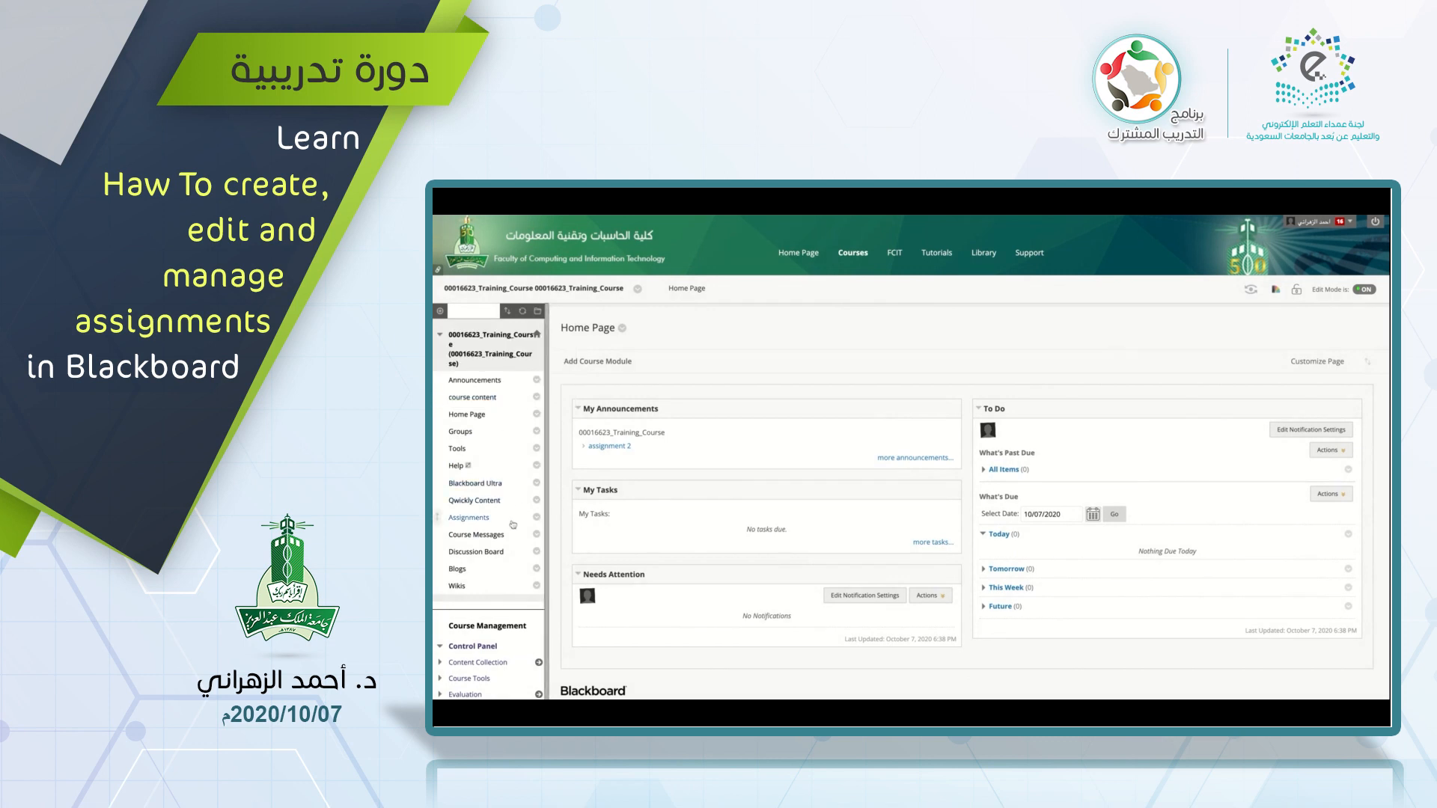
- Start creating a new assignment in the existing Assignments content area of the course
{"action": "left_click", "coordinate": [469, 518]}
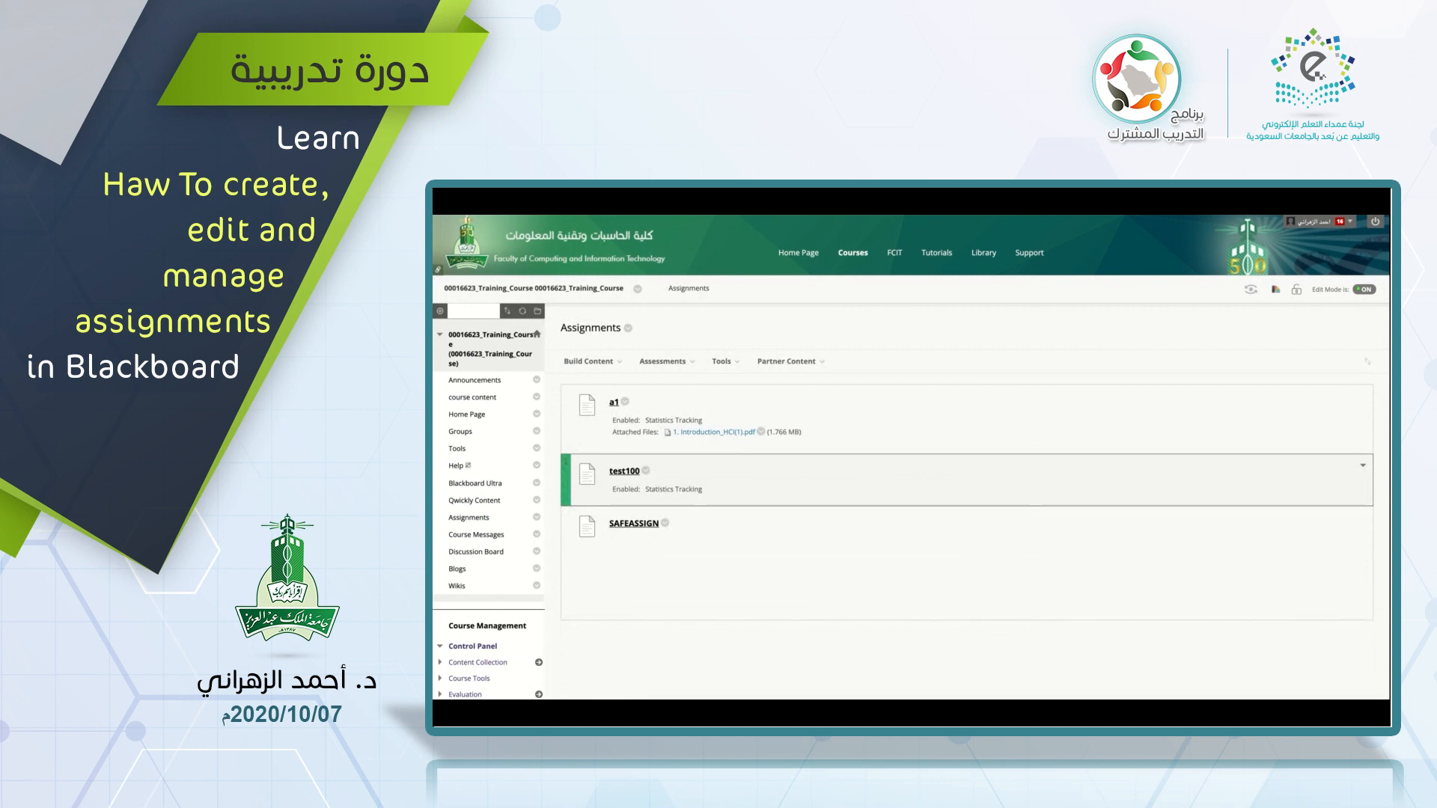
{"action": "left_click", "coordinate": [680, 364]}
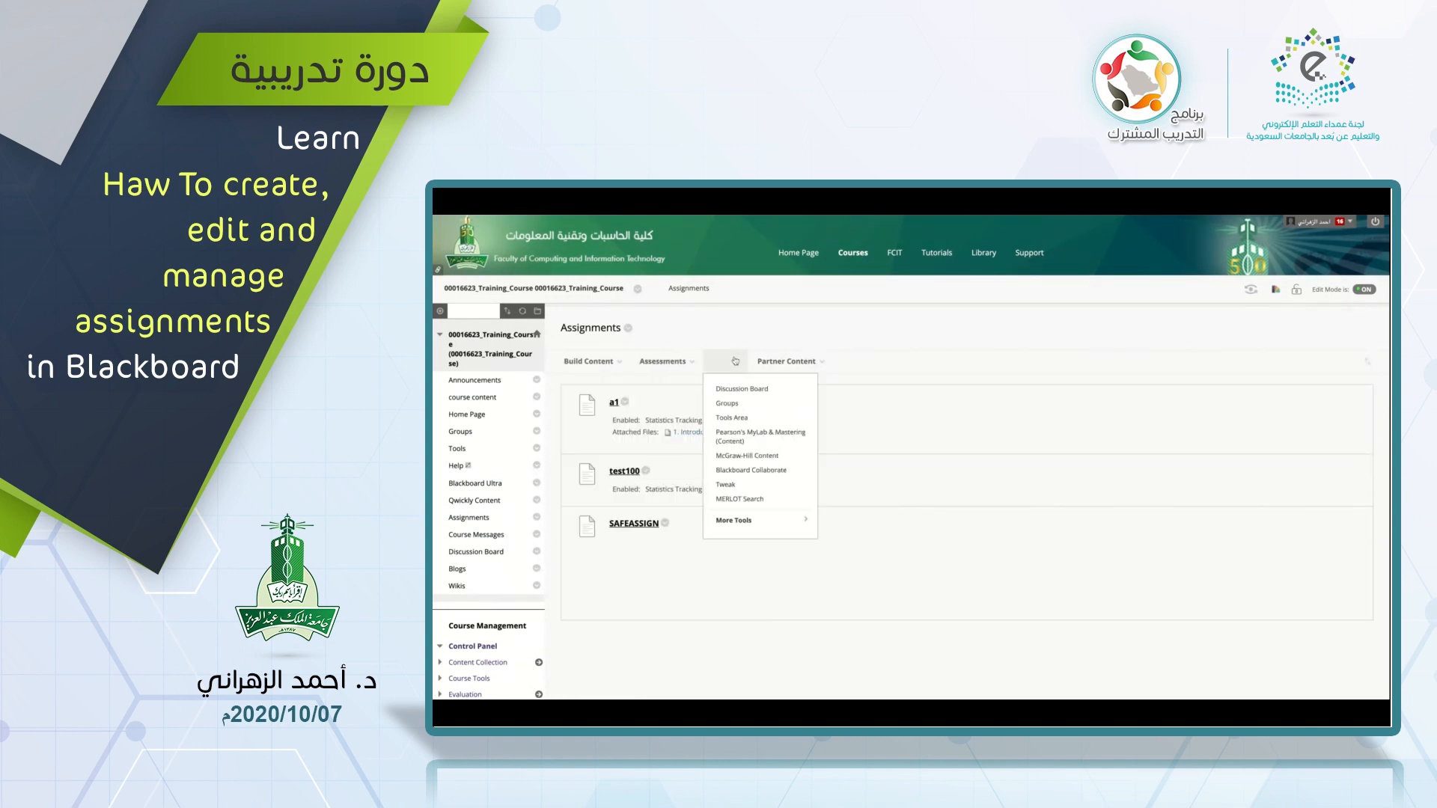
{"action": "mouse_move", "coordinate": [738, 373]}
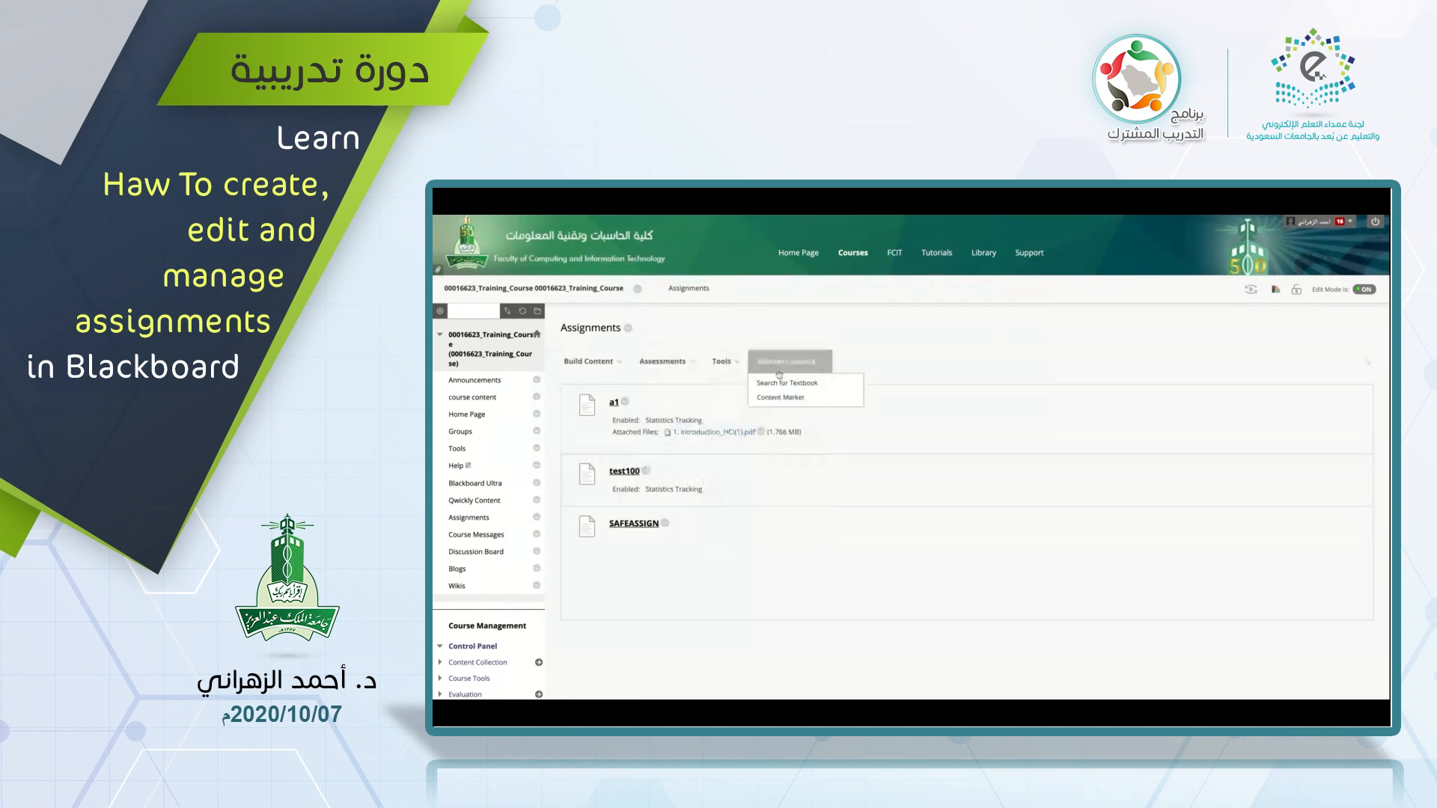
{"action": "mouse_move", "coordinate": [596, 374]}
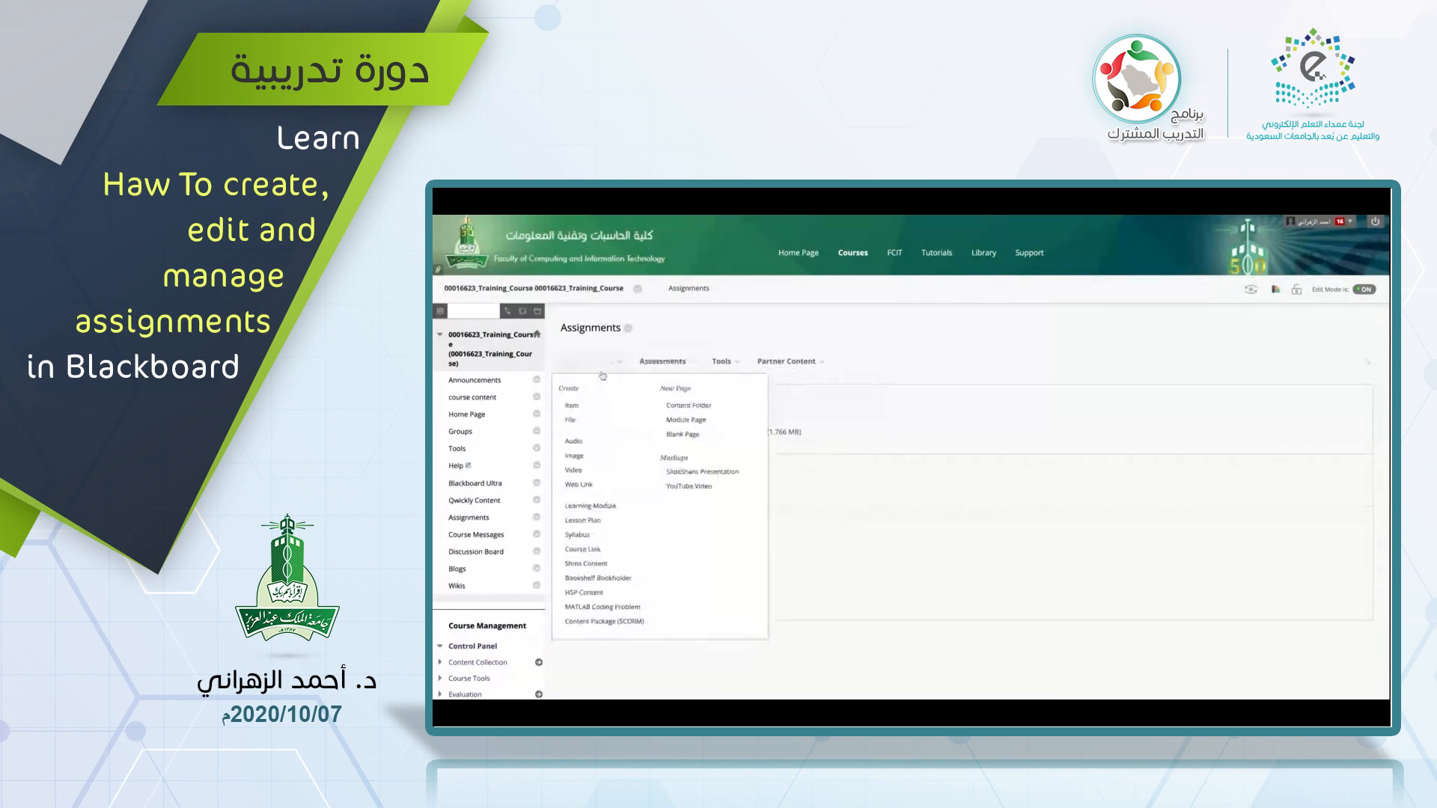
{"action": "mouse_move", "coordinate": [672, 366]}
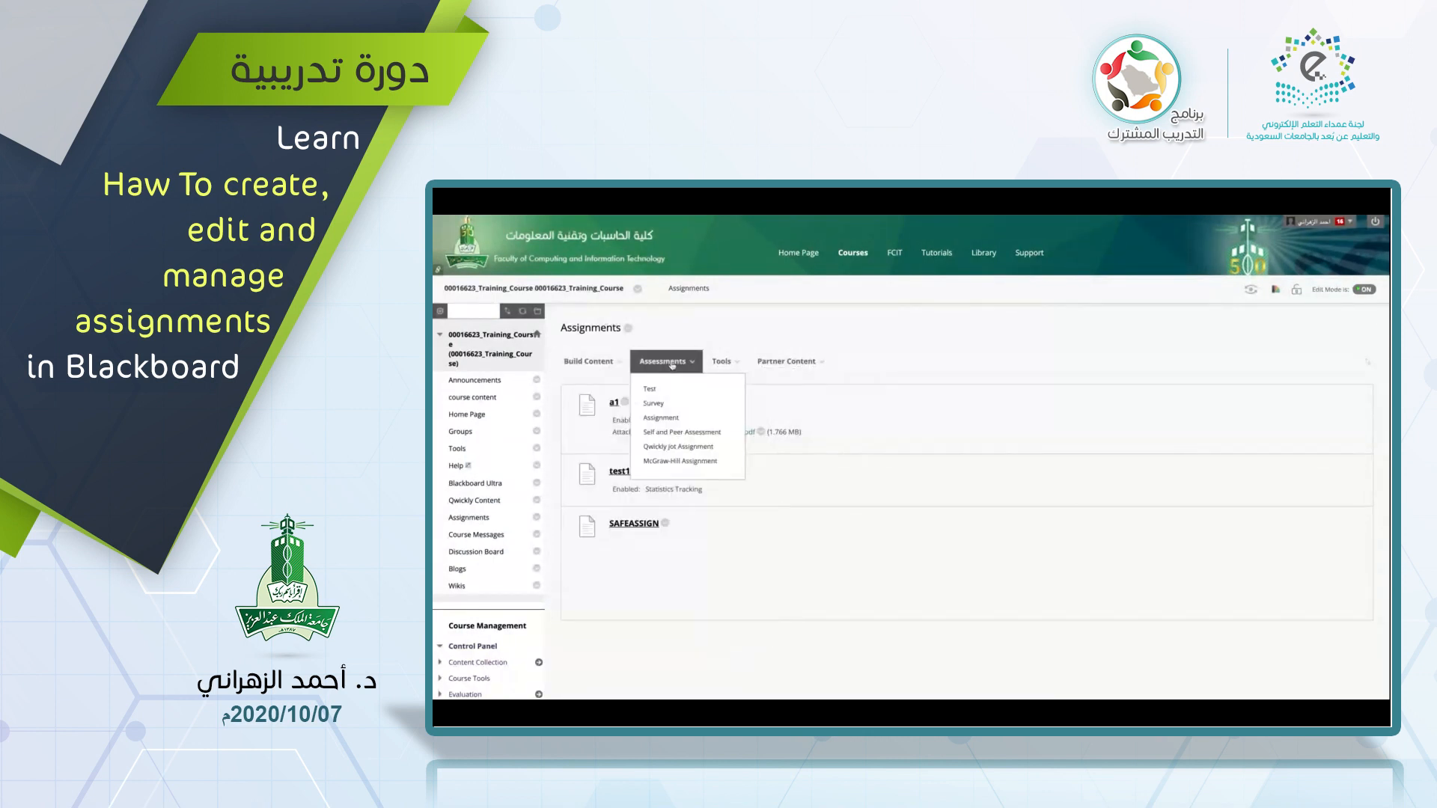
{"action": "left_click", "coordinate": [662, 418]}
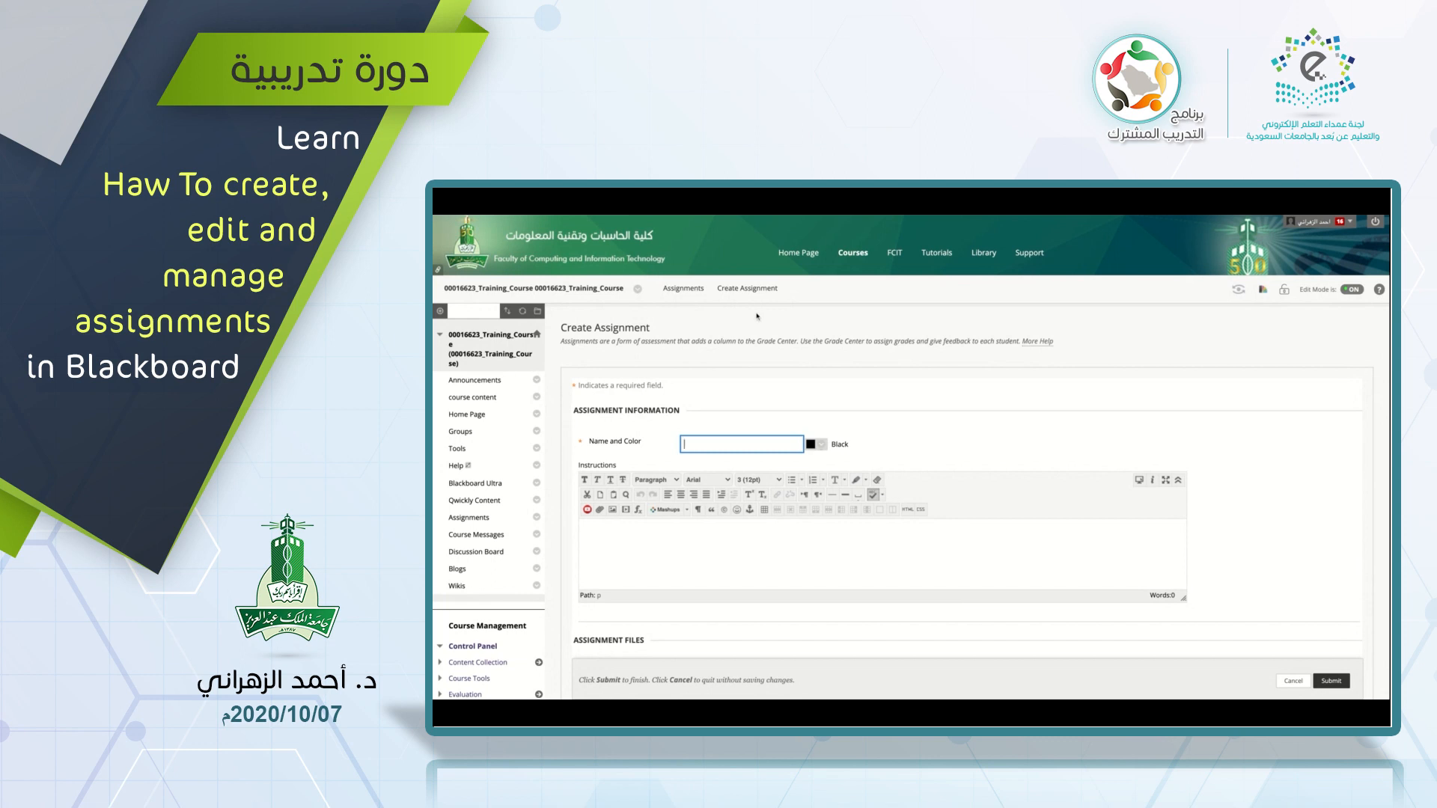
- Name the new assignment Assignment_22 and look at the colour choices for its name
{"action": "scroll", "coordinate": [758, 316], "scroll_direction": "down", "scroll_amount": 3}
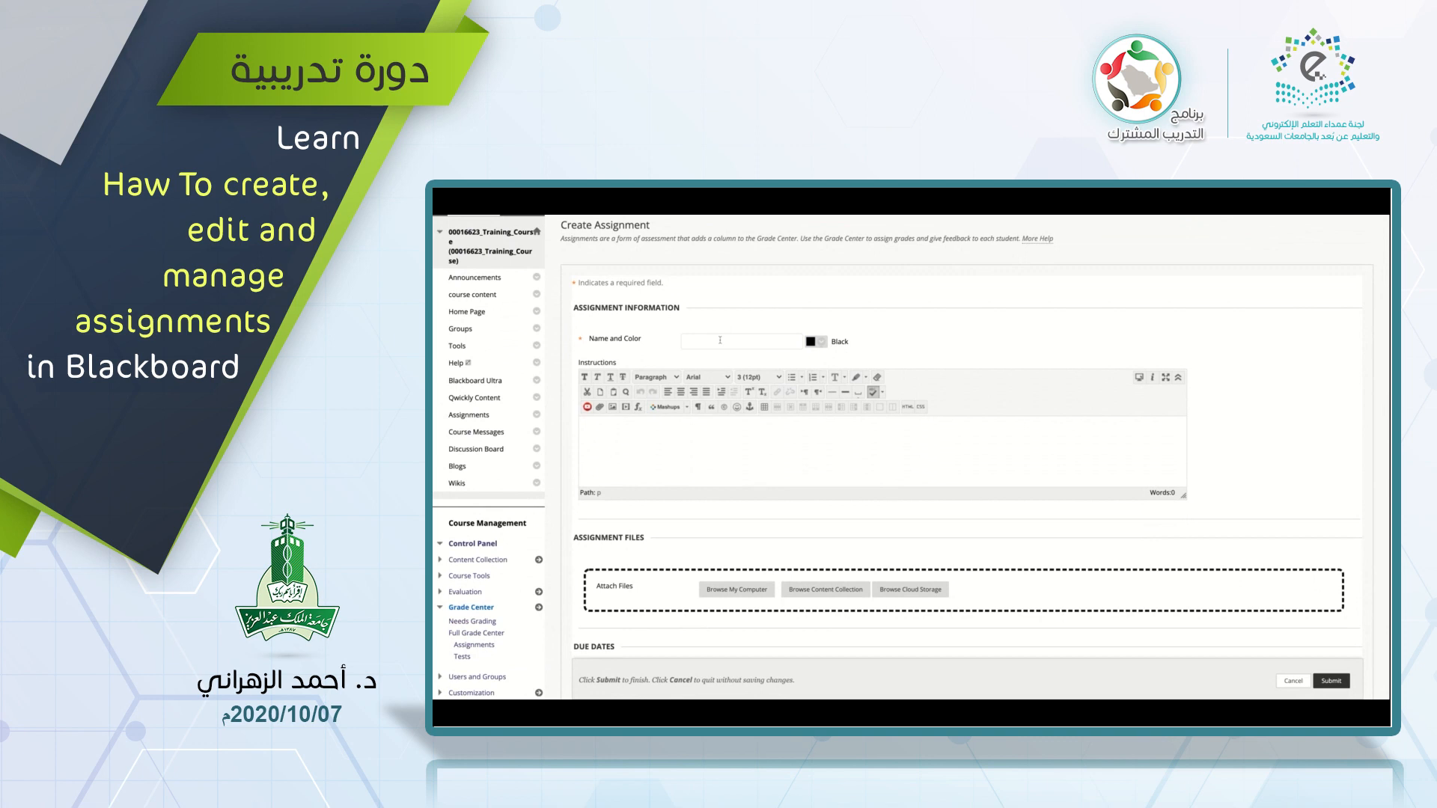
{"action": "left_click", "coordinate": [717, 341]}
{"action": "left_click", "coordinate": [716, 301]}
{"action": "type", "text": "ignment_22"}
{"action": "left_click", "coordinate": [682, 442]}
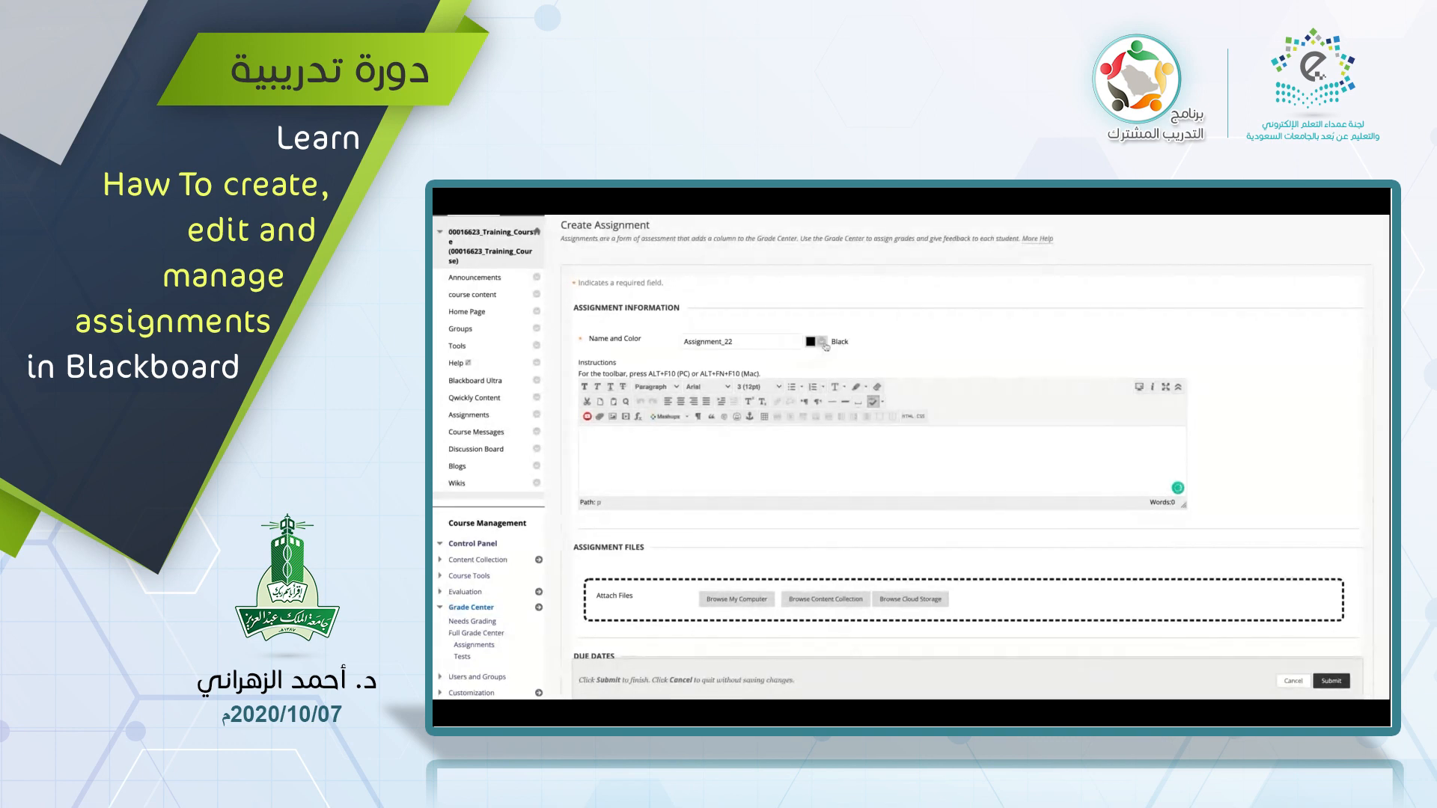
{"action": "left_click", "coordinate": [823, 342]}
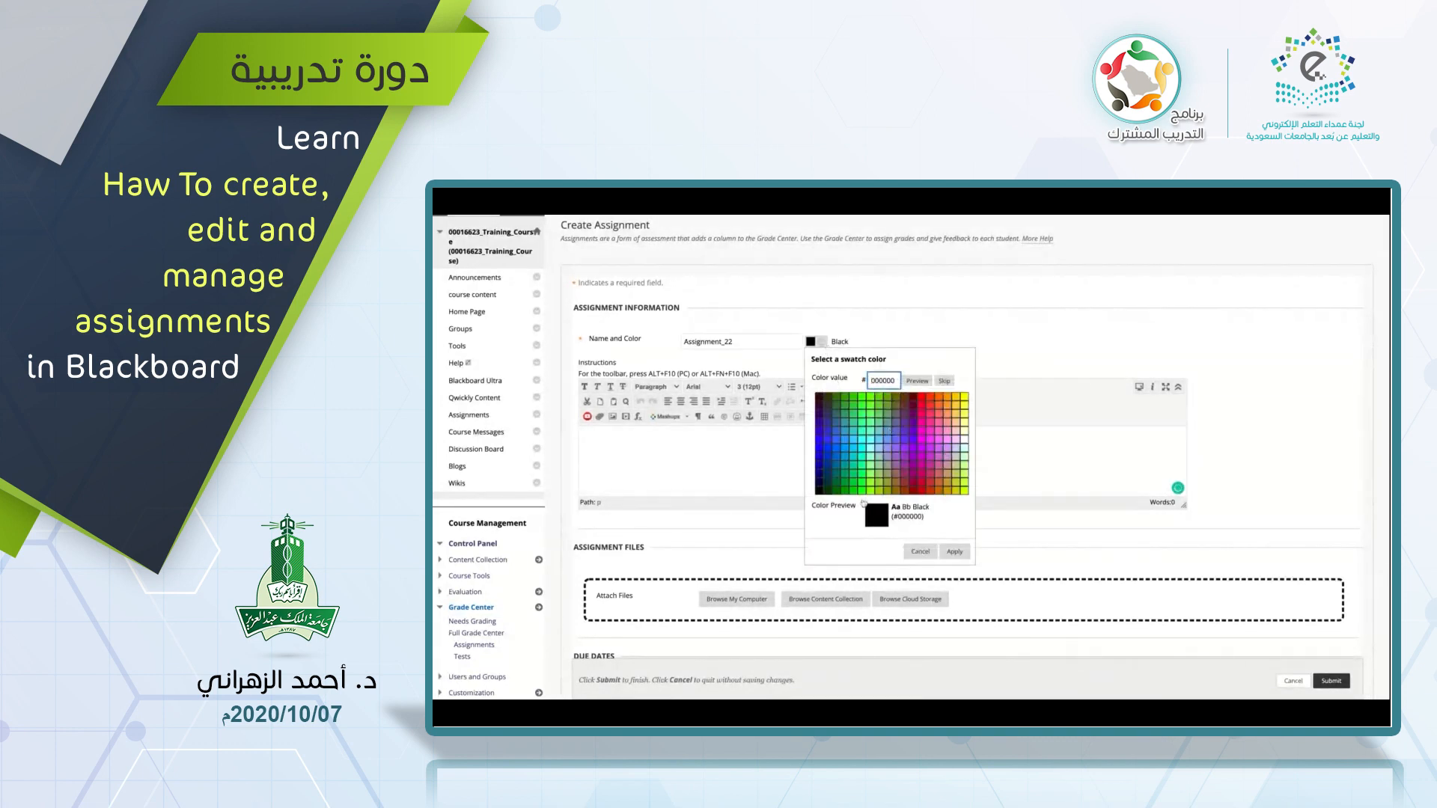
{"action": "left_click", "coordinate": [931, 554]}
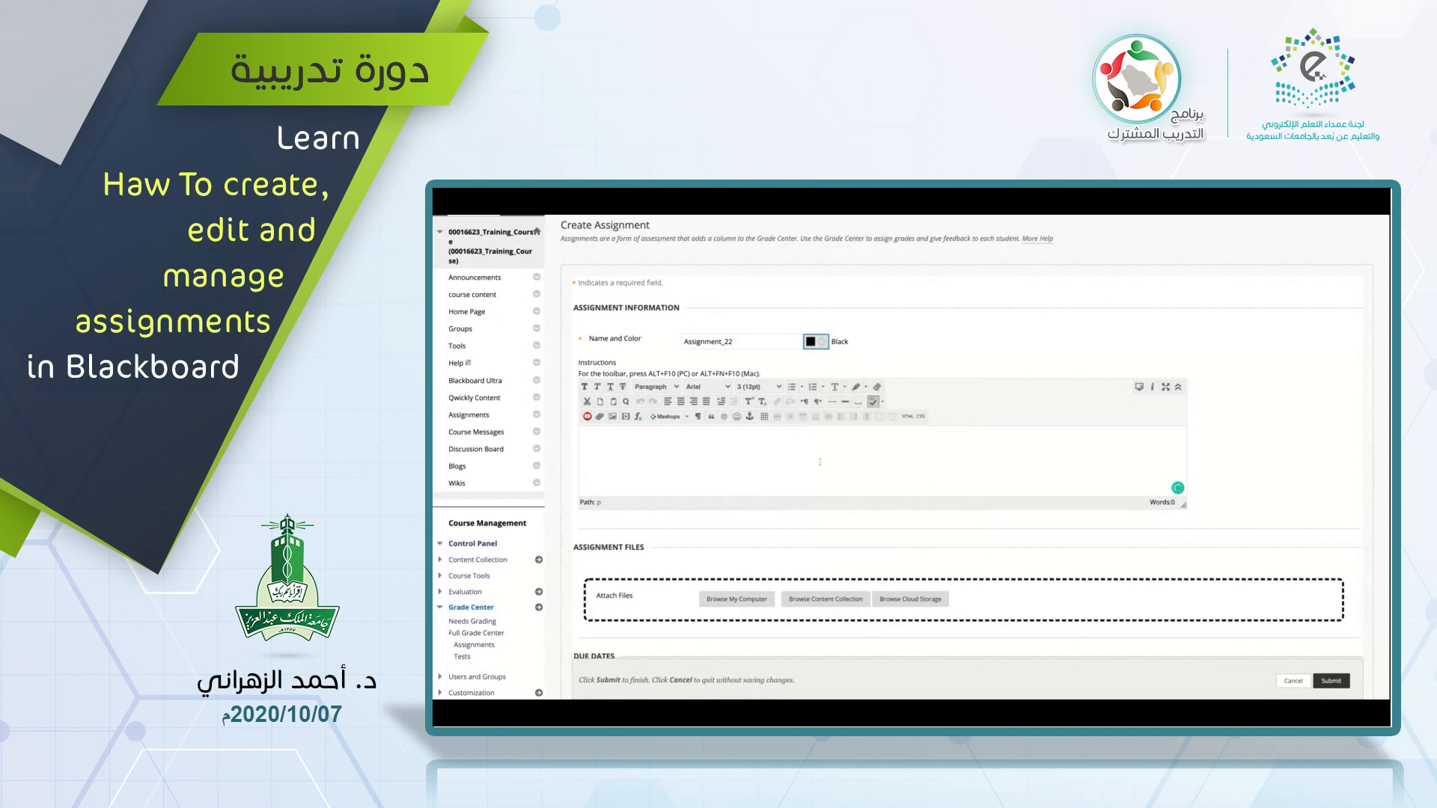
- Enter "Instruction goes here" as the assignment's instructions
{"action": "scroll", "coordinate": [748, 375], "scroll_direction": "down", "scroll_amount": 2}
{"action": "left_click", "coordinate": [681, 370]}
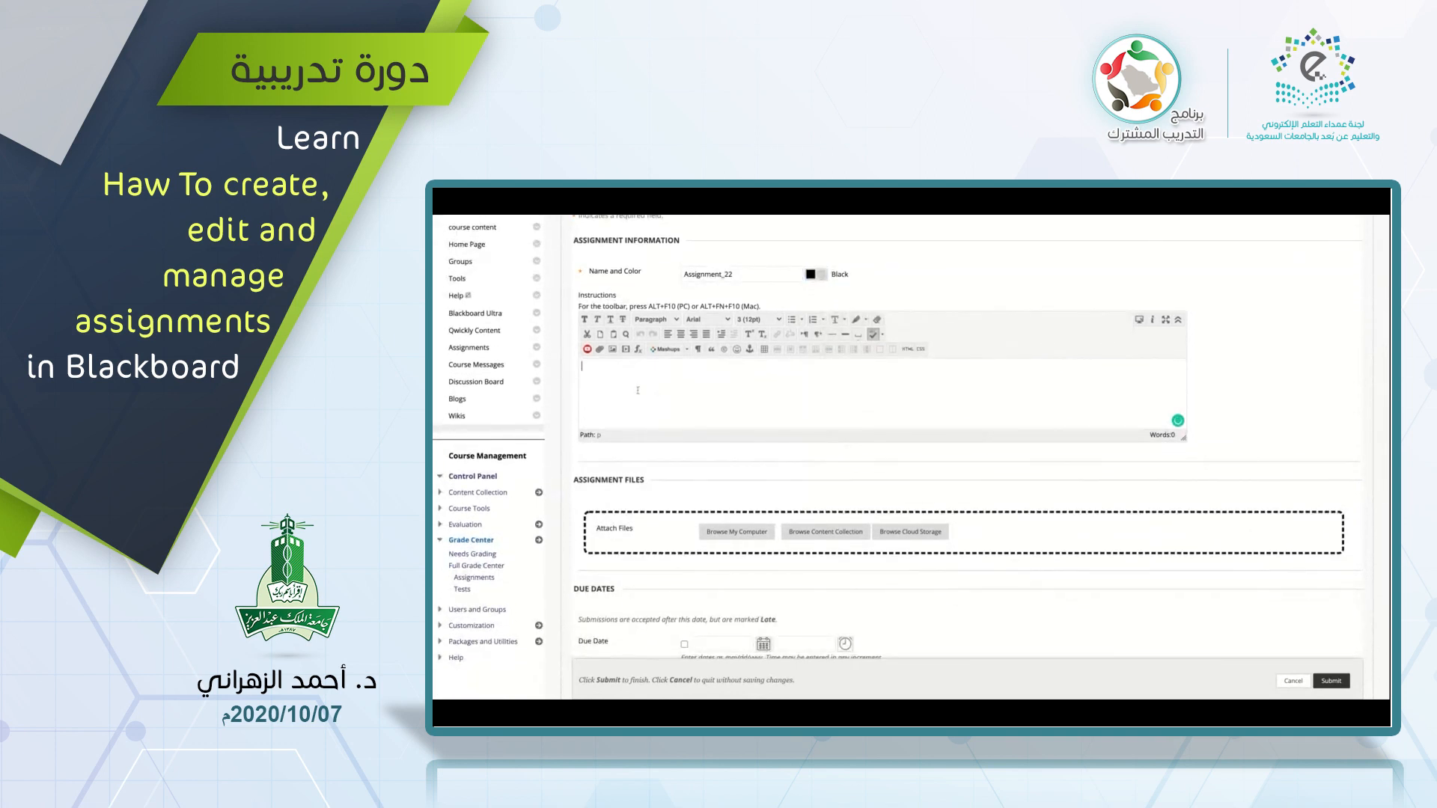
{"action": "left_click_drag", "start_coordinate": [618, 296], "coordinate": [577, 296]}
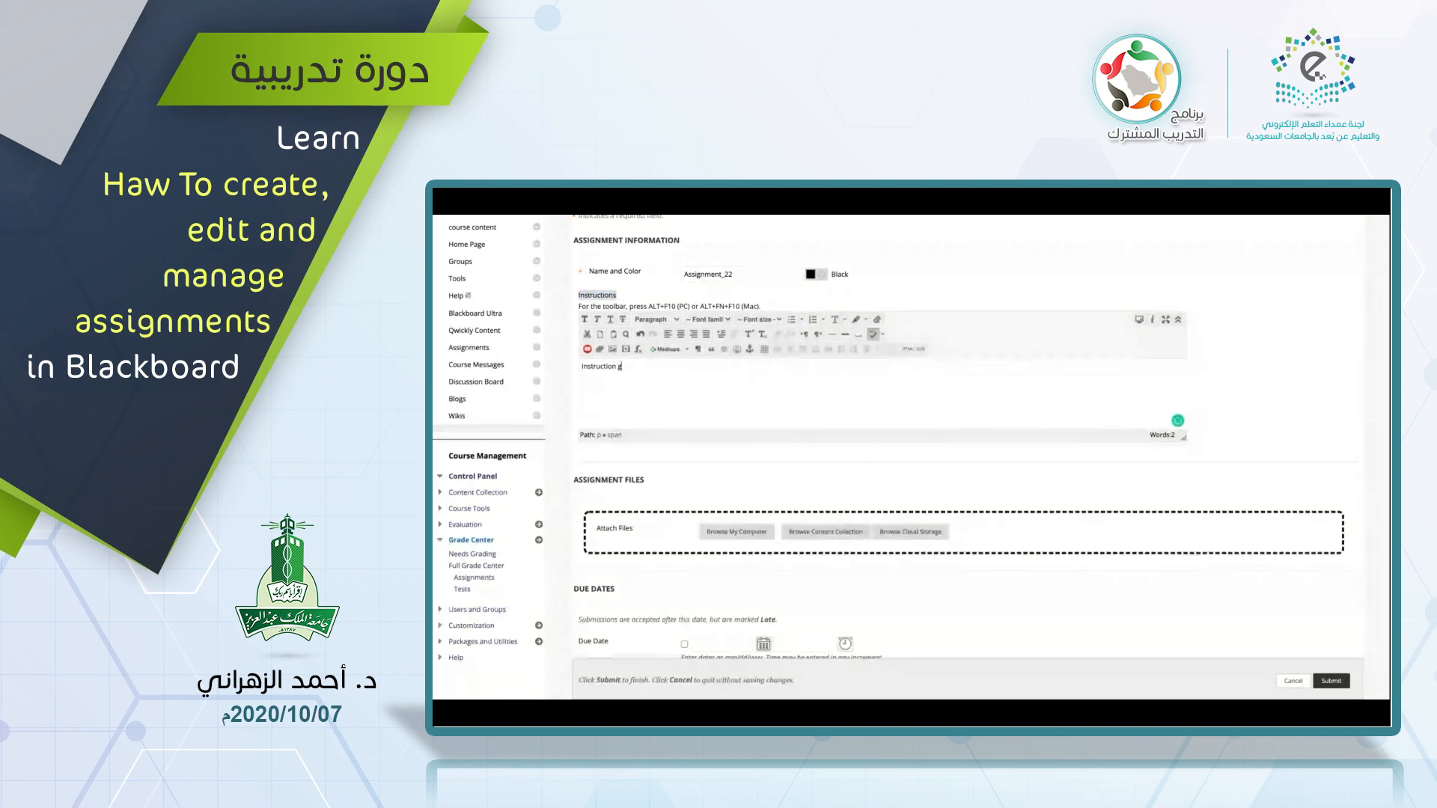
{"action": "type", "text": "on goes here"}
- Try to attach a file from the computer to the assignment
{"action": "scroll", "coordinate": [632, 497], "scroll_direction": "down", "scroll_amount": 3}
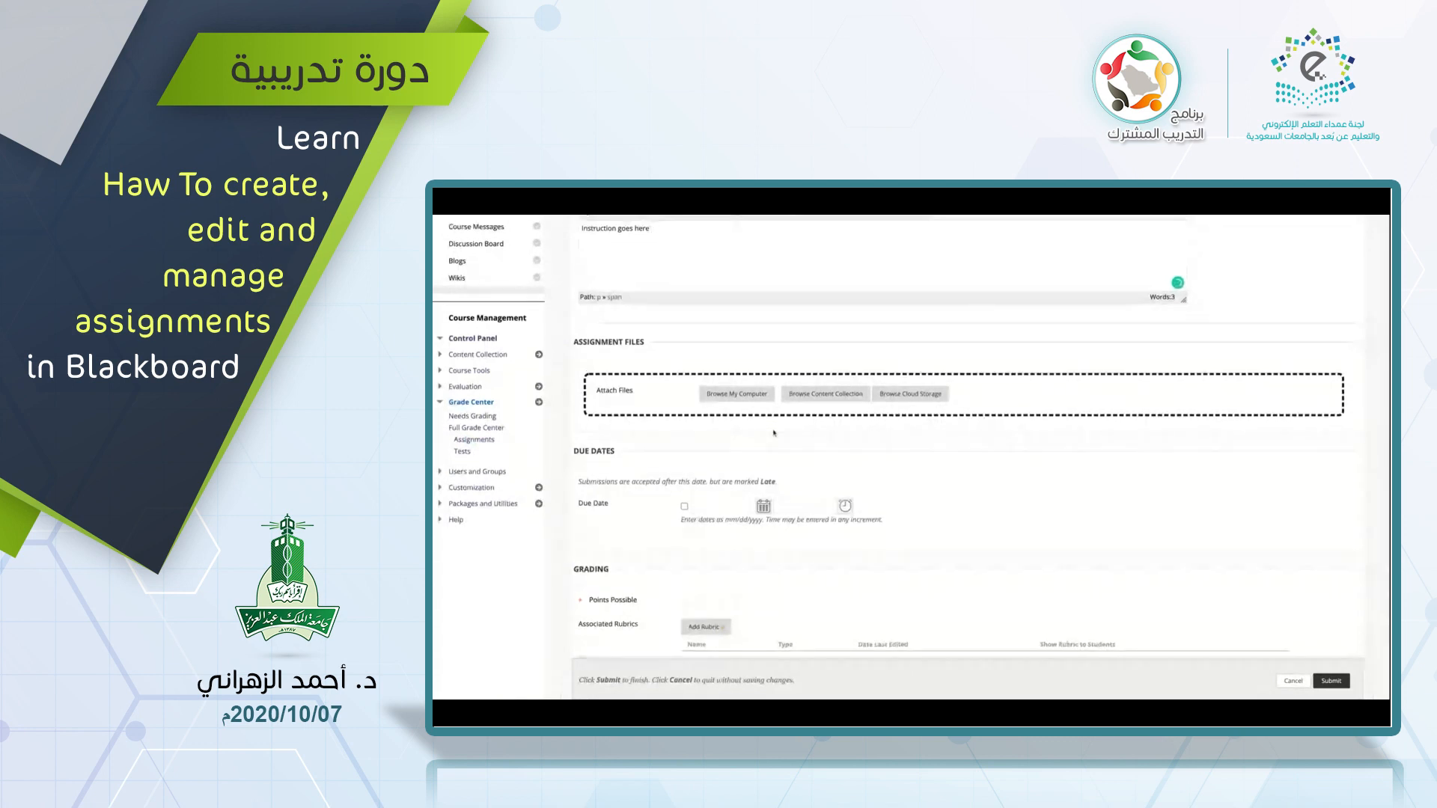
{"action": "scroll", "coordinate": [741, 416], "scroll_direction": "down", "scroll_amount": 1}
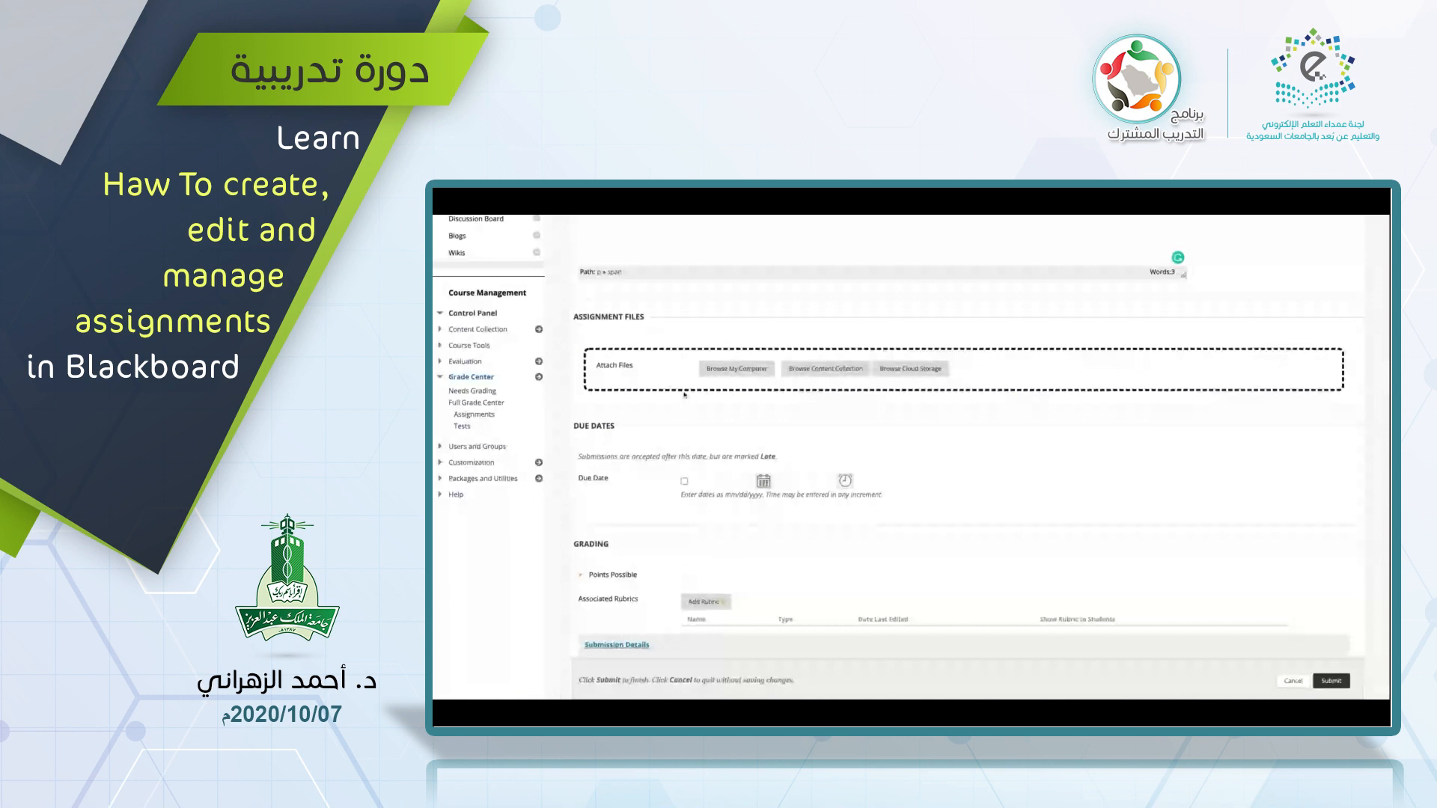
{"action": "left_click", "coordinate": [735, 372]}
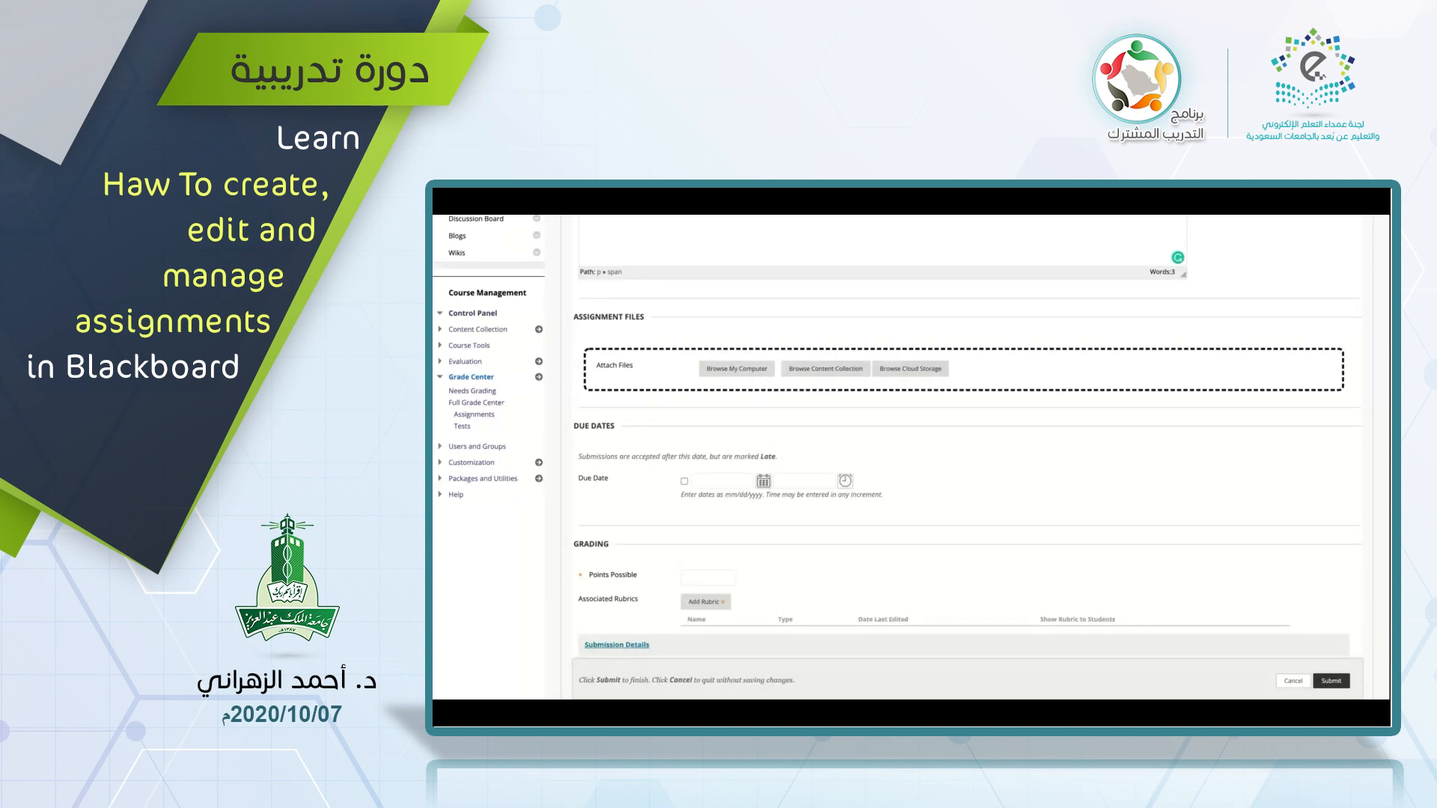
{"action": "scroll", "coordinate": [871, 485], "scroll_direction": "down", "scroll_amount": 3}
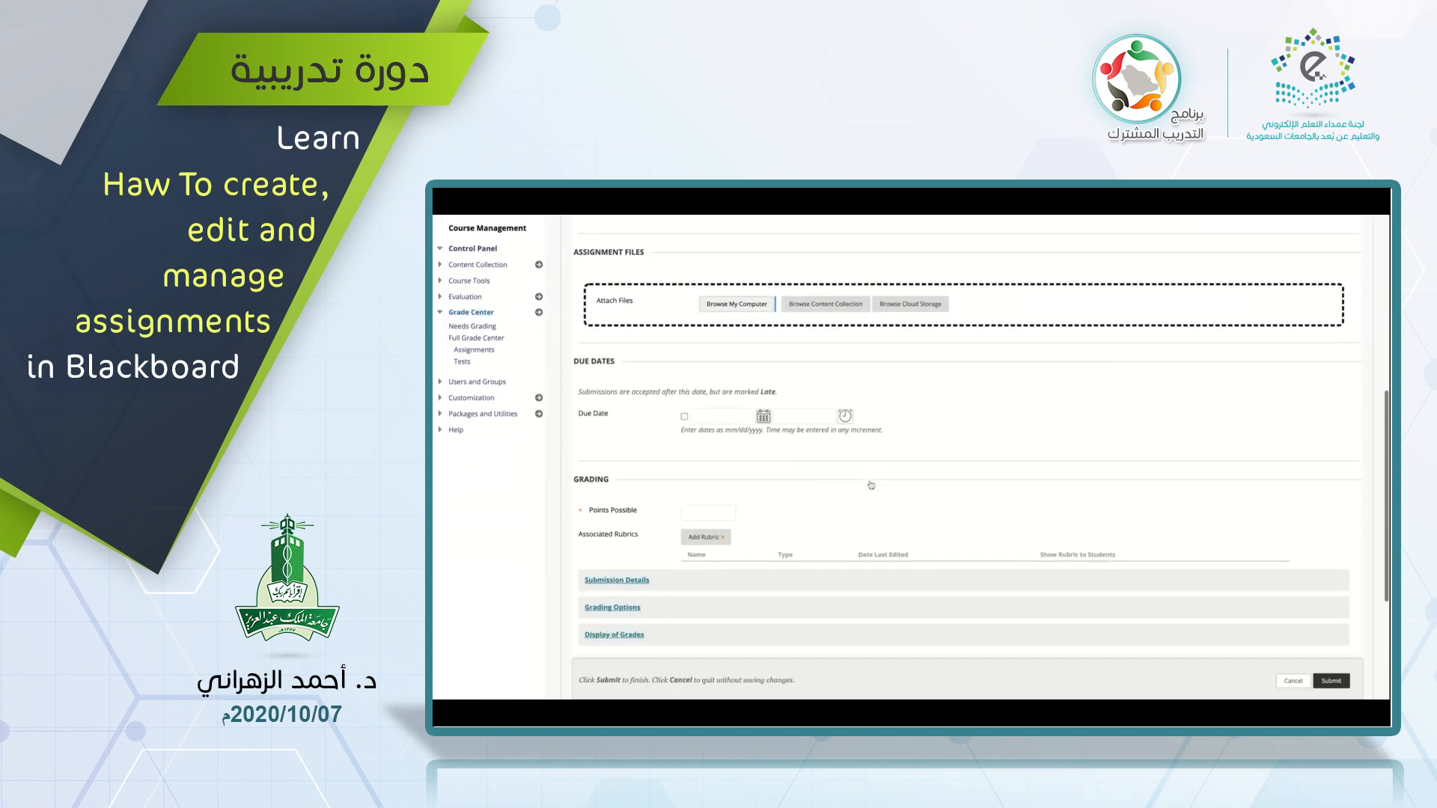
{"action": "scroll", "coordinate": [913, 418], "scroll_direction": "up", "scroll_amount": 1}
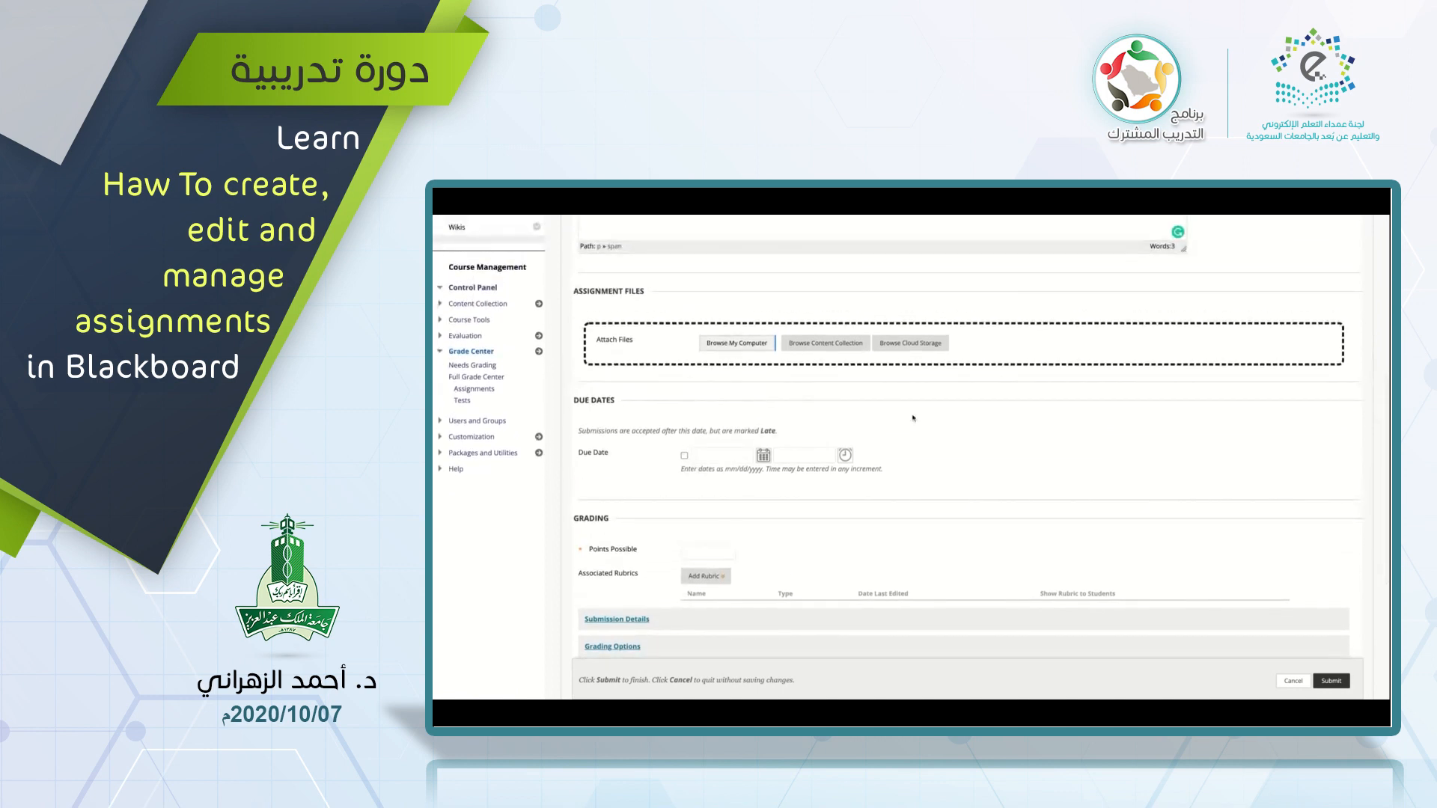
{"action": "scroll", "coordinate": [913, 418], "scroll_direction": "up", "scroll_amount": 1}
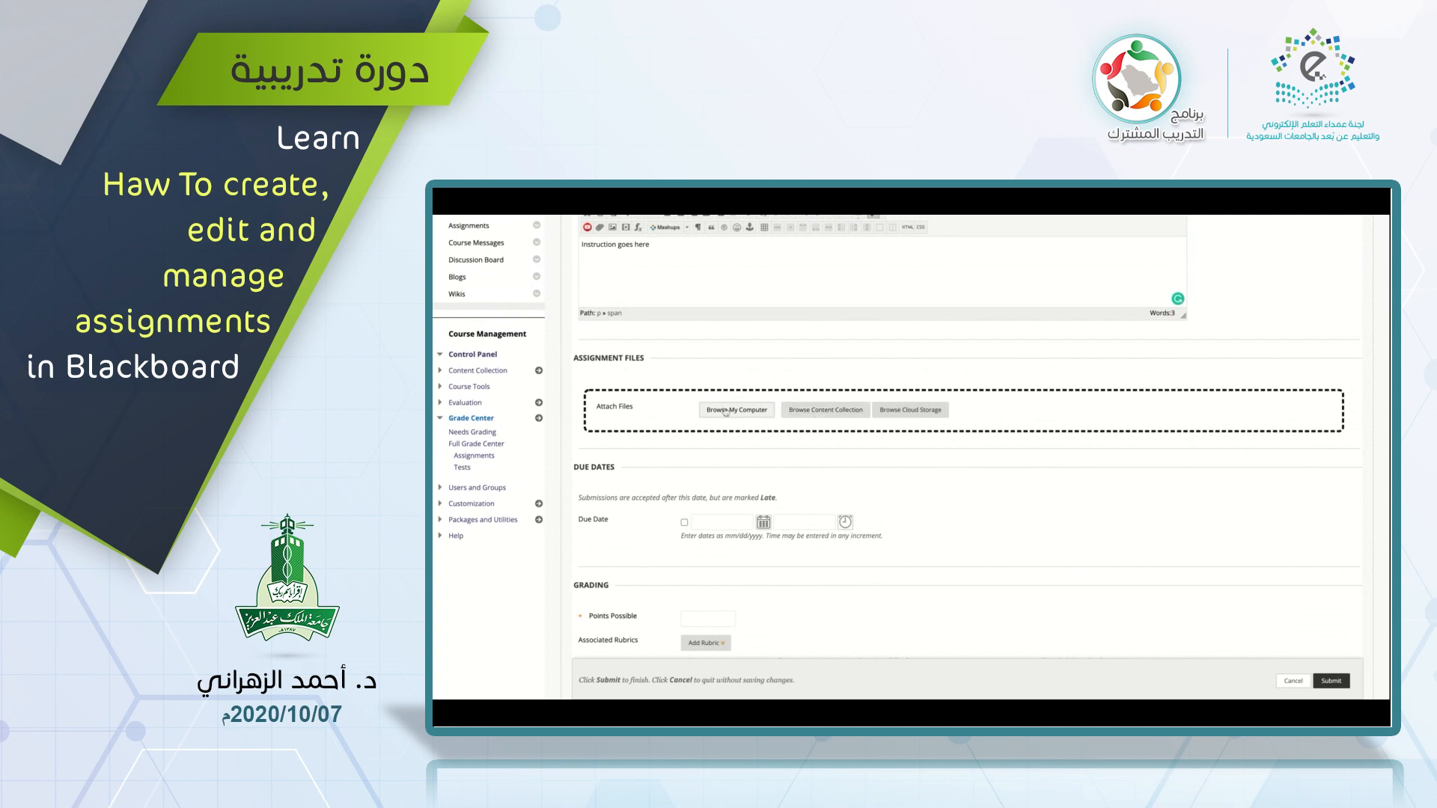
- Look through the training course's files in the content collection, and leave it without selecting any
{"action": "left_click", "coordinate": [829, 414]}
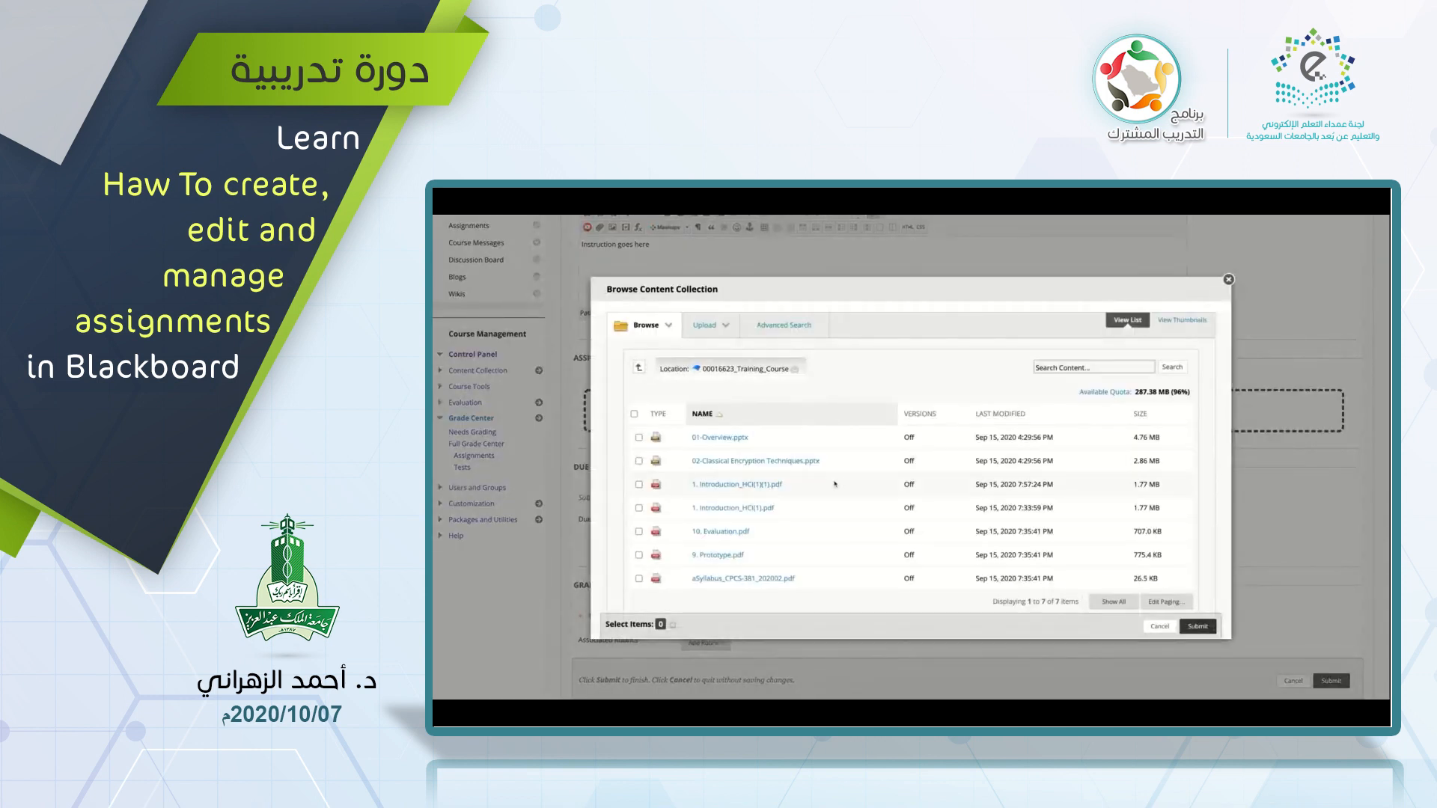
{"action": "scroll", "coordinate": [835, 484], "scroll_direction": "down", "scroll_amount": 1}
{"action": "scroll", "coordinate": [835, 483], "scroll_direction": "up", "scroll_amount": 1}
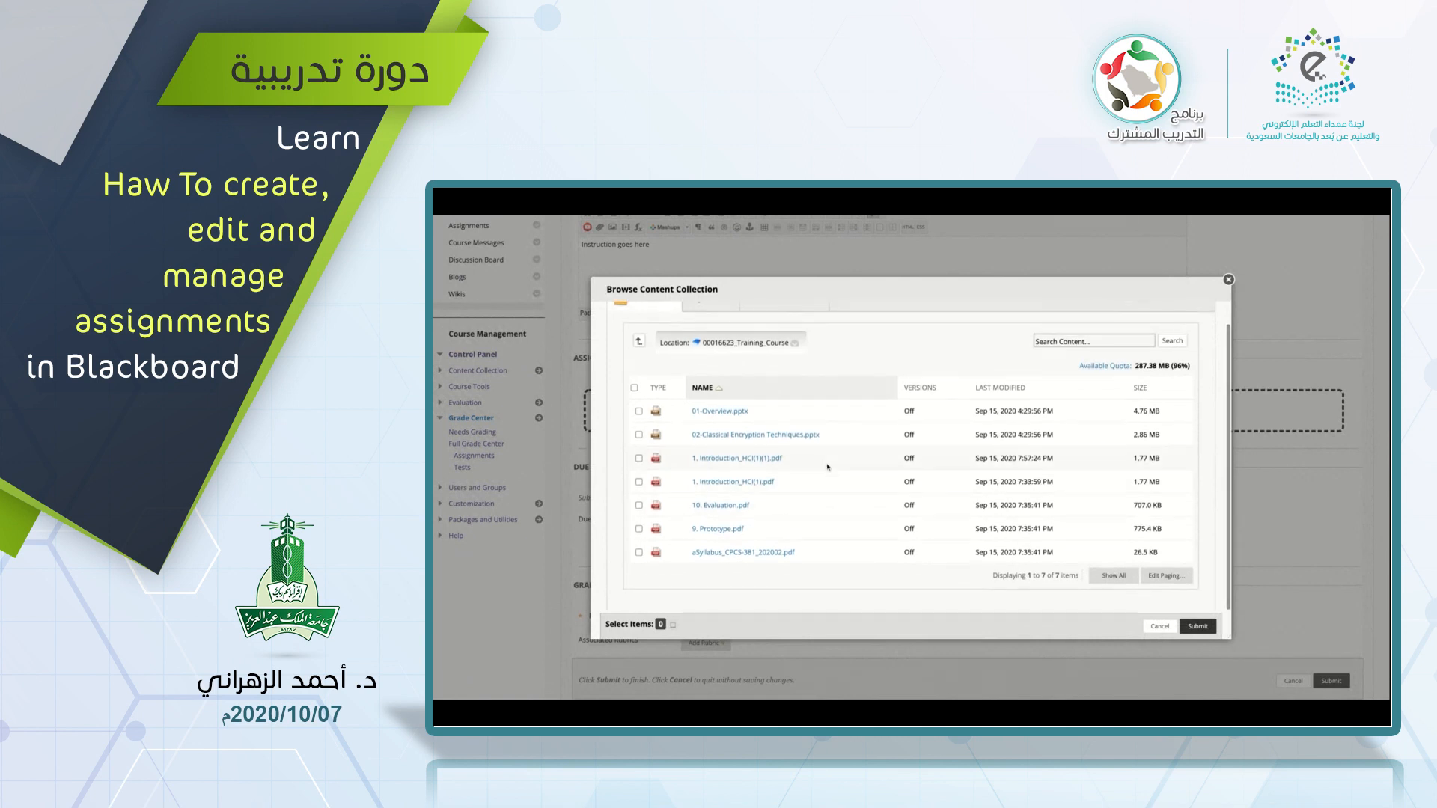
{"action": "left_click", "coordinate": [794, 344]}
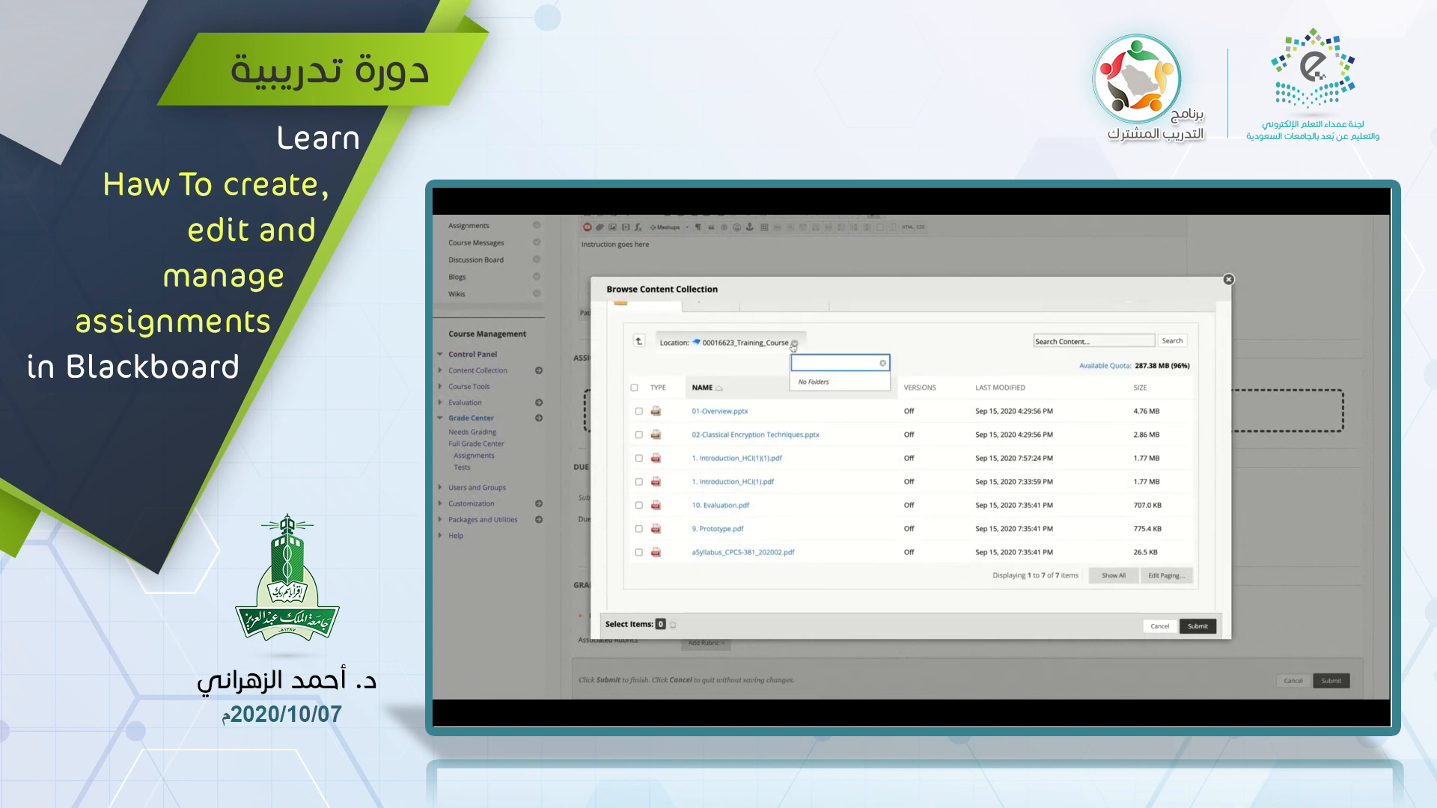
{"action": "left_click", "coordinate": [792, 346]}
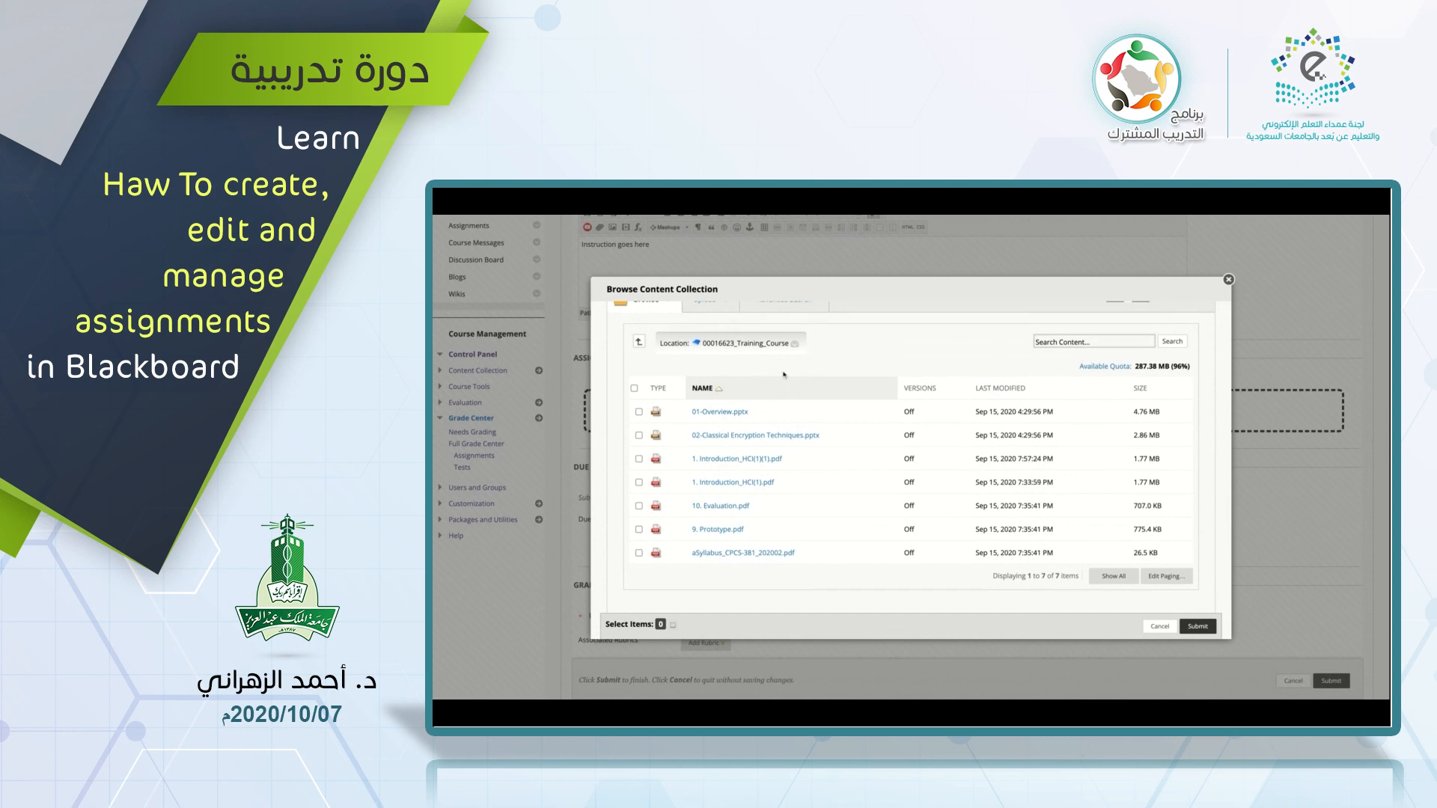
{"action": "scroll", "coordinate": [784, 375], "scroll_direction": "up", "scroll_amount": 1}
{"action": "scroll", "coordinate": [861, 371], "scroll_direction": "down", "scroll_amount": 2}
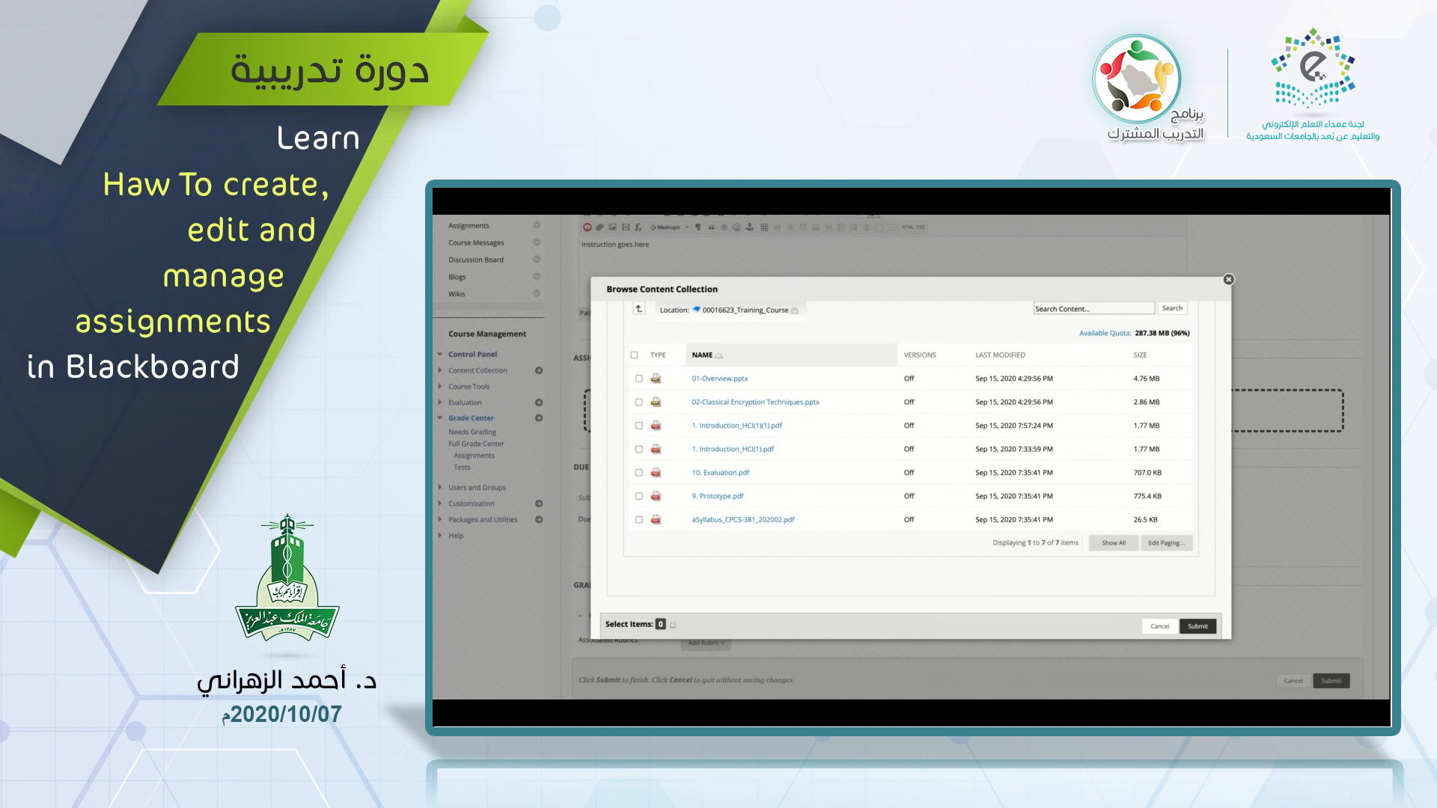
{"action": "scroll", "coordinate": [845, 573], "scroll_direction": "up", "scroll_amount": 1}
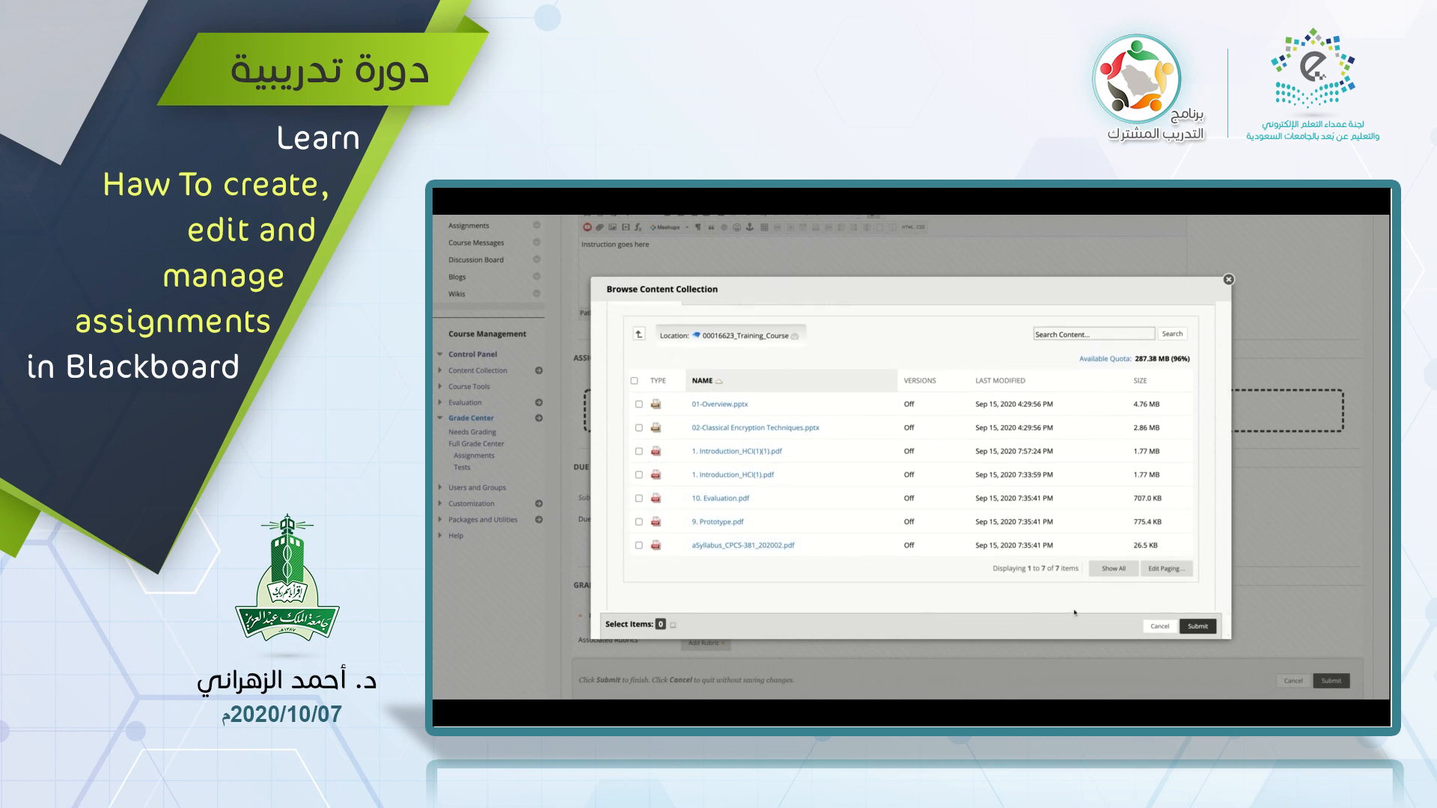
{"action": "left_click", "coordinate": [1160, 626]}
- Attach the file 3. Understanding_Computer.pdf from the computer to the assignment
{"action": "scroll", "coordinate": [898, 464], "scroll_direction": "down", "scroll_amount": 1}
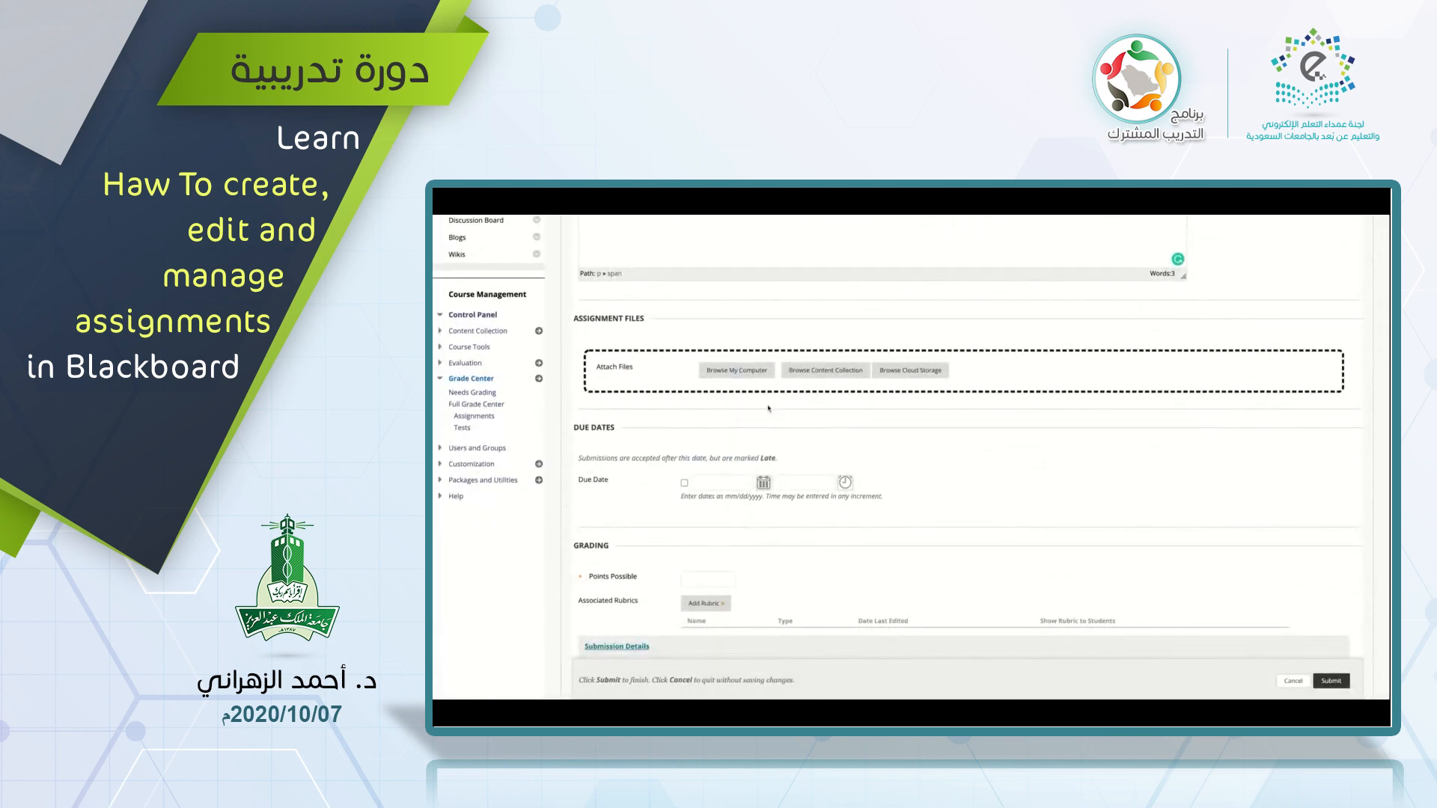
{"action": "left_click", "coordinate": [738, 377]}
{"action": "left_click", "coordinate": [738, 372]}
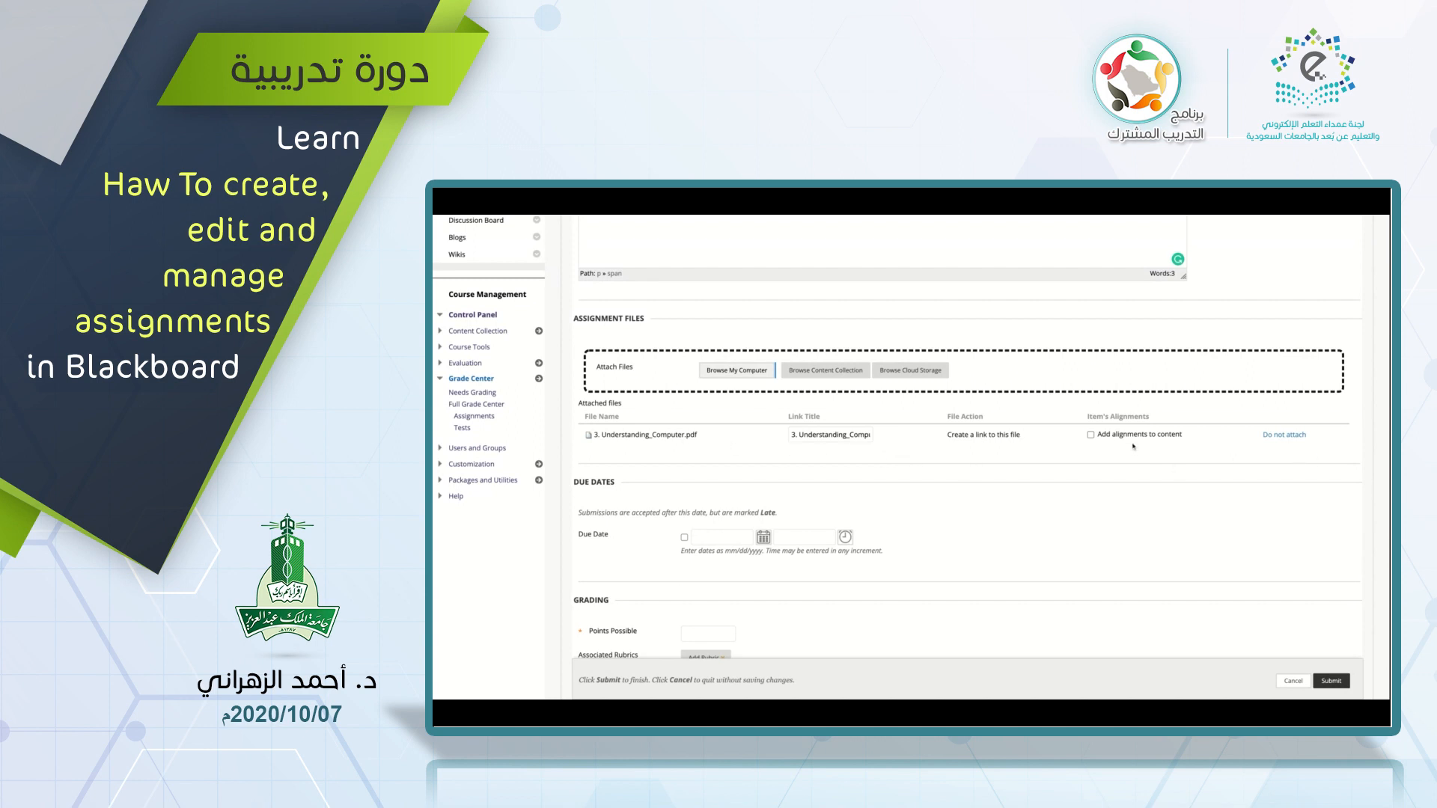
{"action": "scroll", "coordinate": [765, 435], "scroll_direction": "down", "scroll_amount": 2}
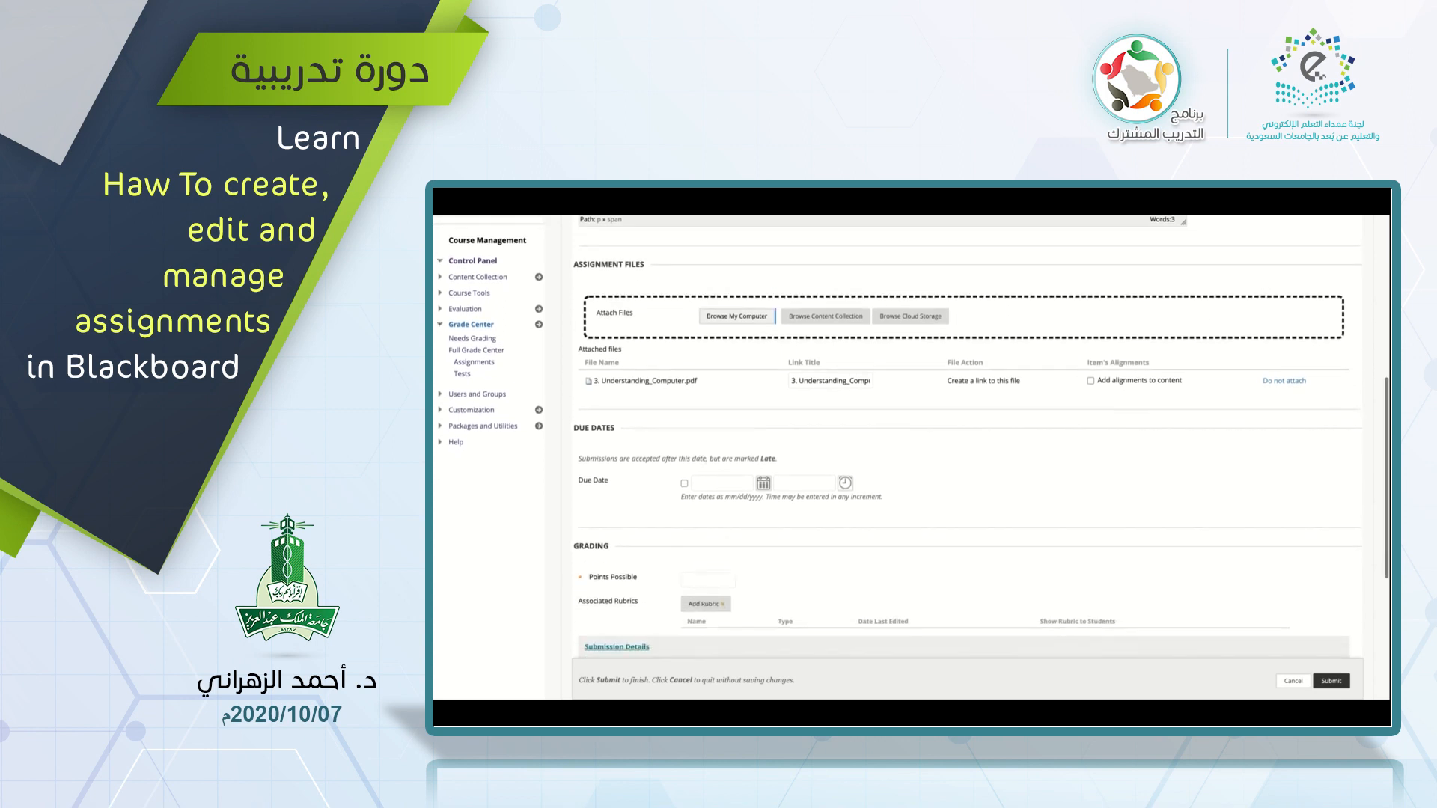
{"action": "scroll", "coordinate": [621, 393], "scroll_direction": "down", "scroll_amount": 3}
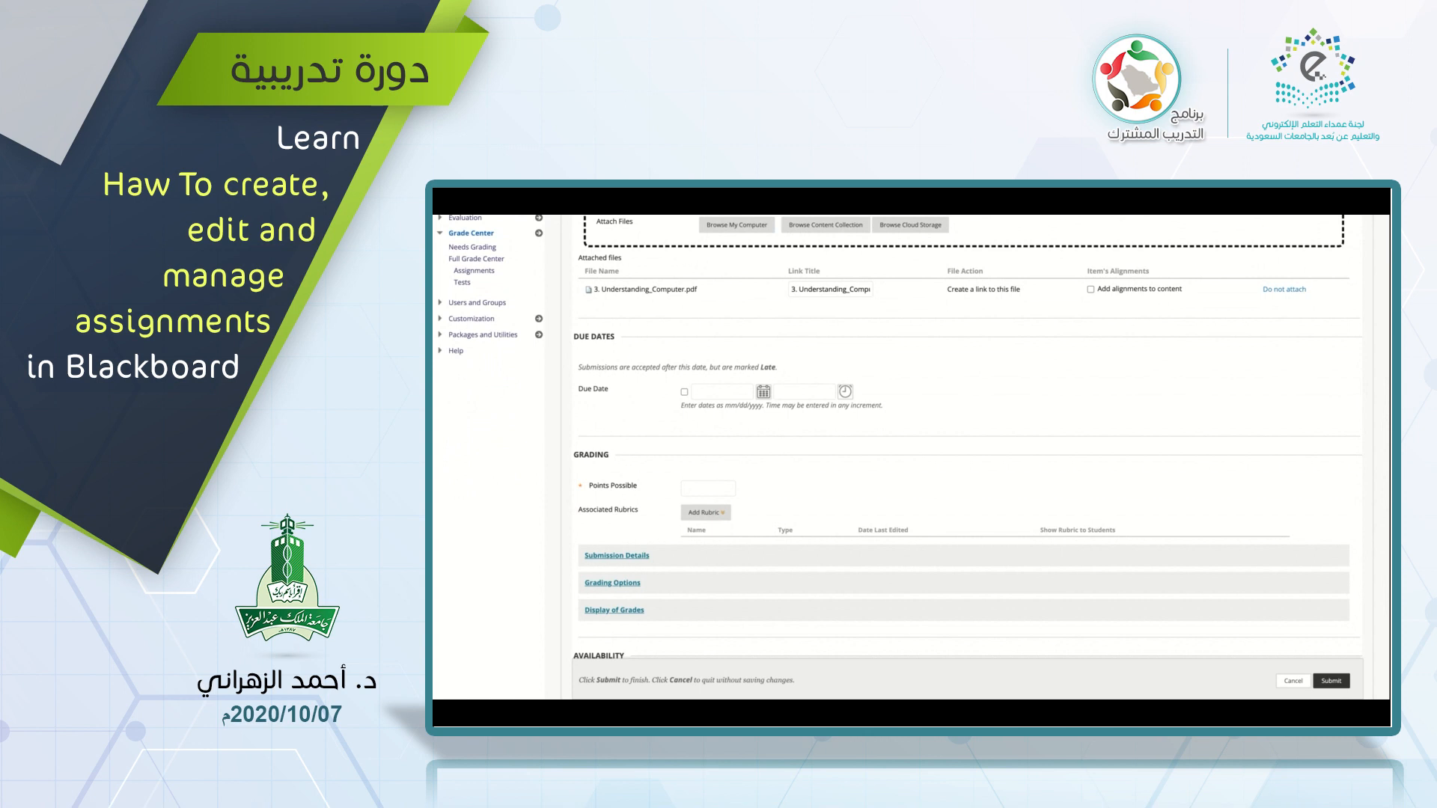
- Set the assignment's due date to 10/07/2020 at 07:00 PM
{"action": "scroll", "coordinate": [918, 389], "scroll_direction": "down", "scroll_amount": 1}
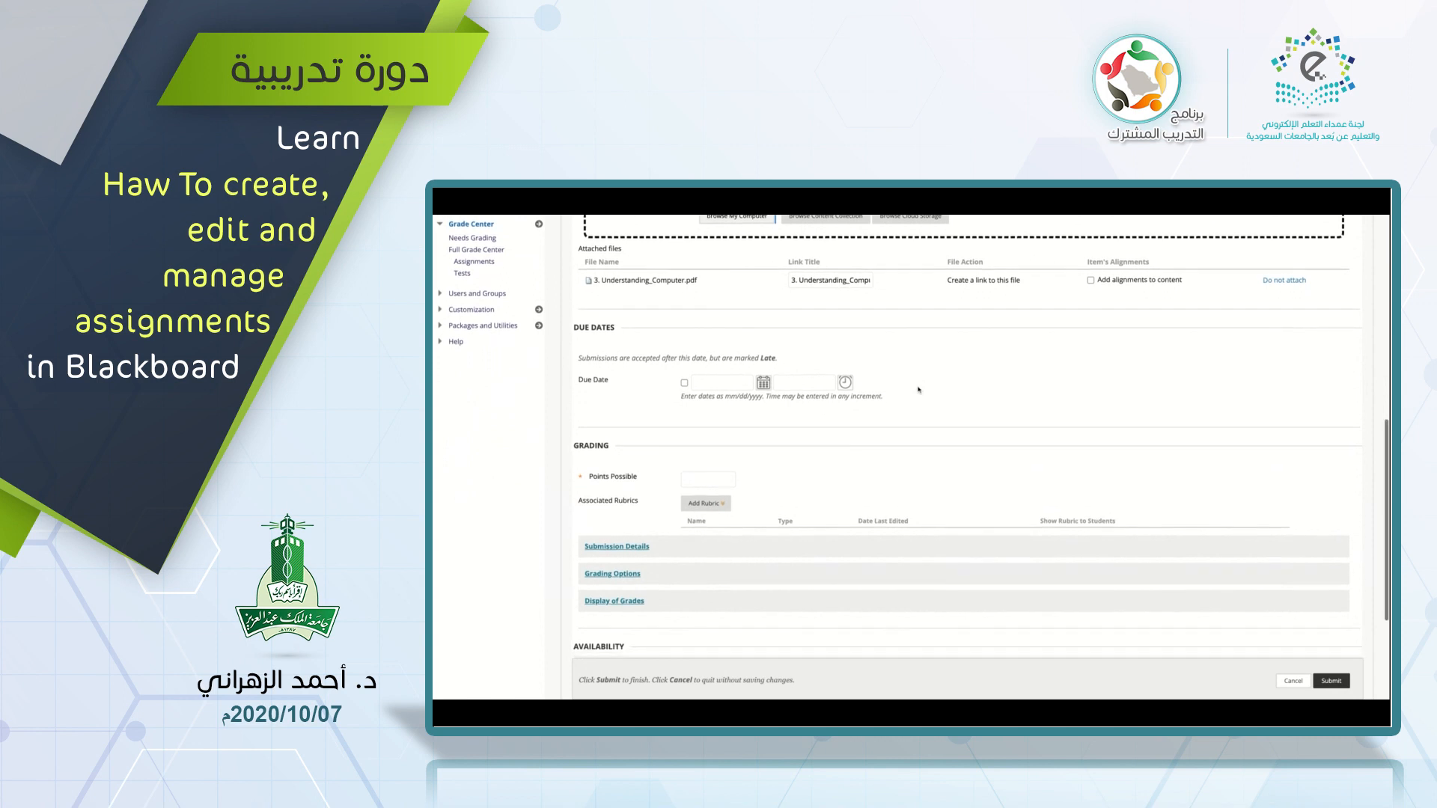
{"action": "scroll", "coordinate": [918, 389], "scroll_direction": "up", "scroll_amount": 1}
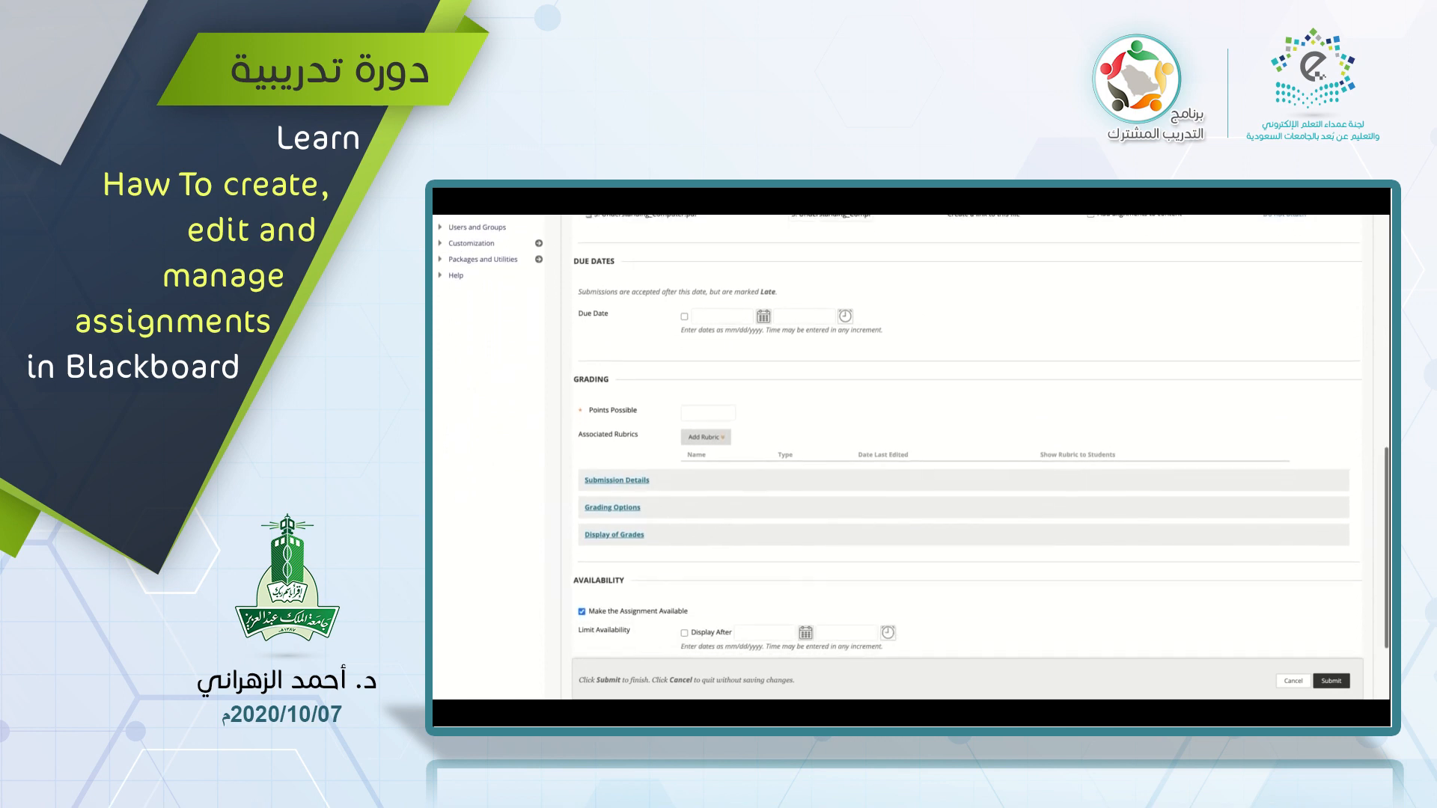
{"action": "scroll", "coordinate": [607, 396], "scroll_direction": "up", "scroll_amount": 1}
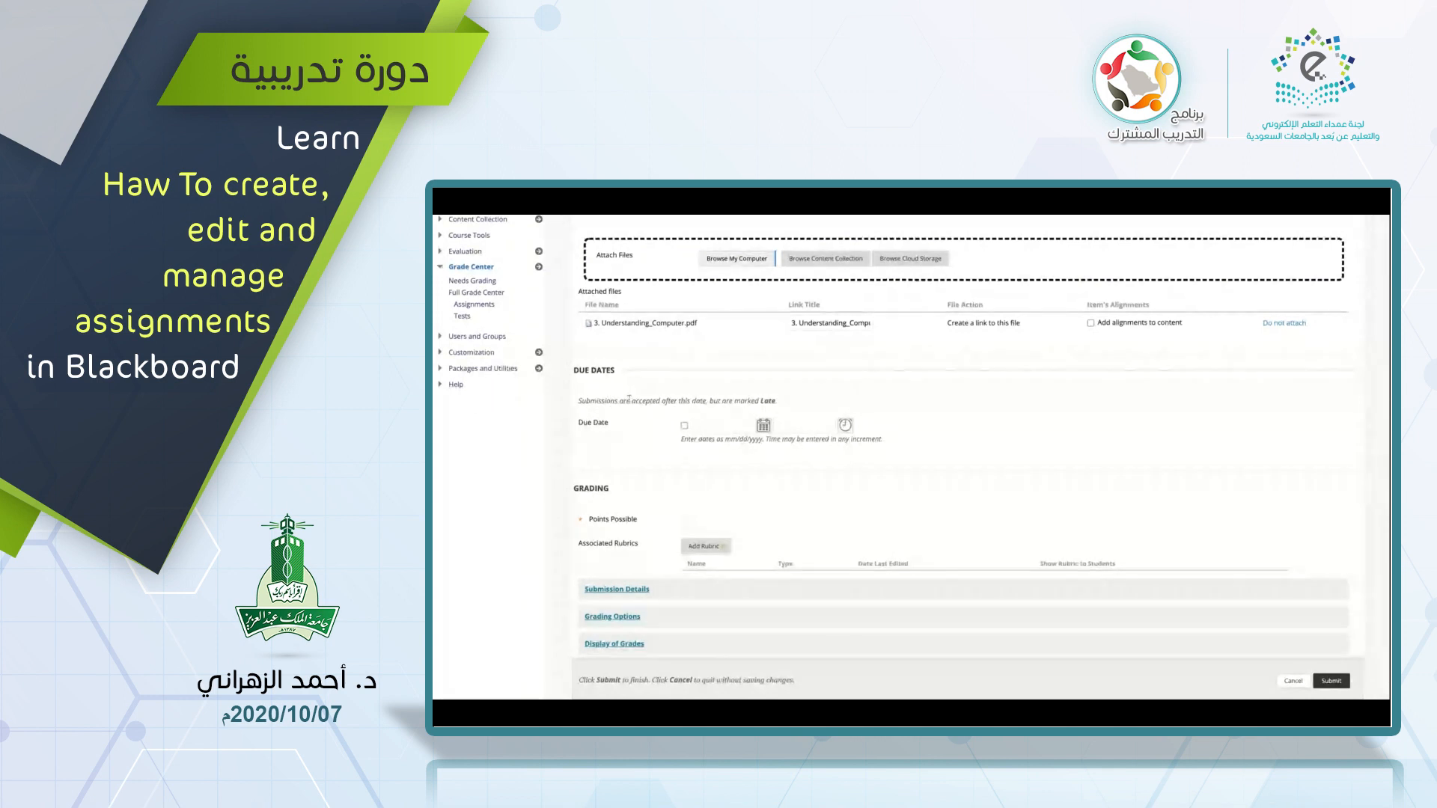
{"action": "scroll", "coordinate": [640, 411], "scroll_direction": "down", "scroll_amount": 1}
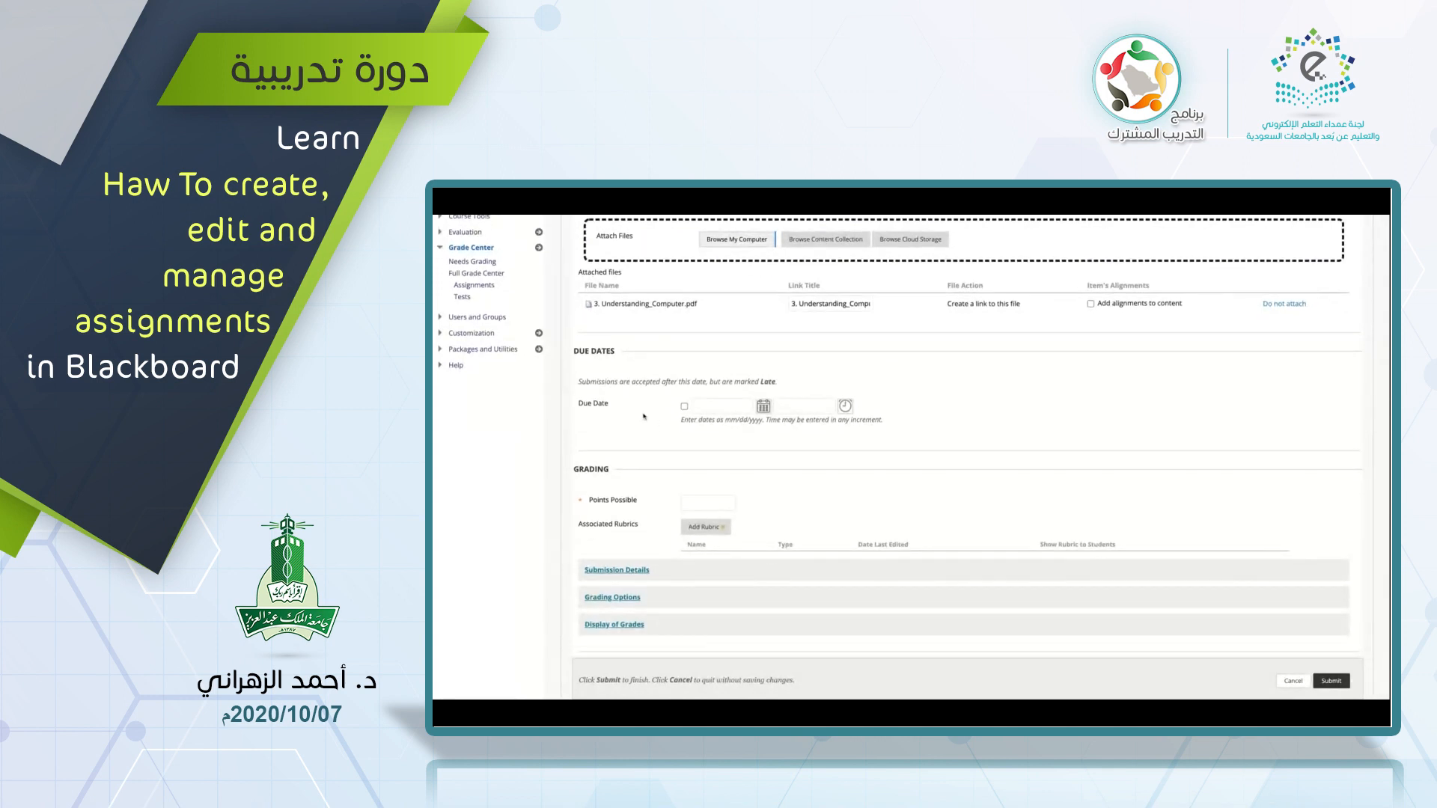
{"action": "left_click", "coordinate": [685, 408]}
{"action": "left_click", "coordinate": [764, 411]}
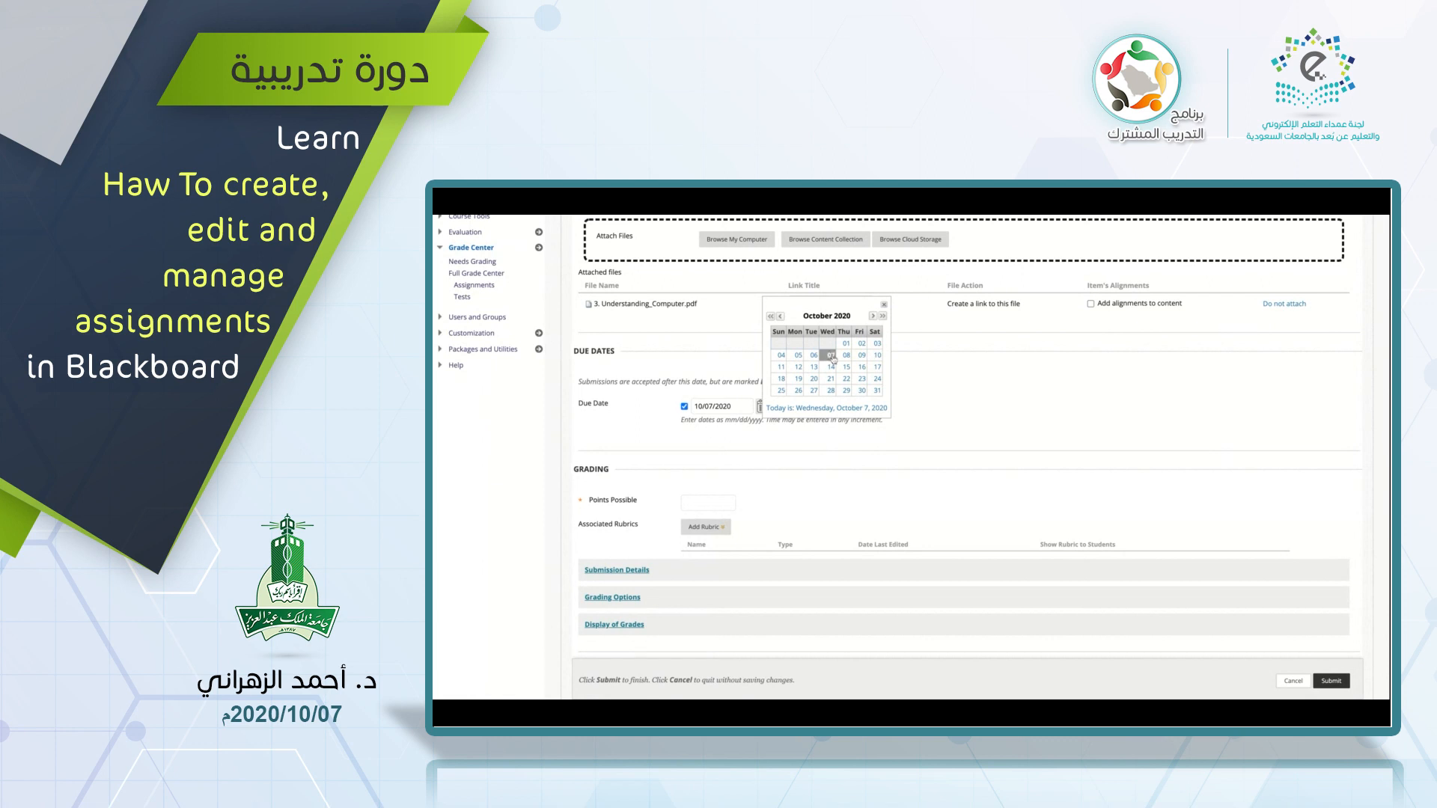
{"action": "left_click", "coordinate": [831, 356]}
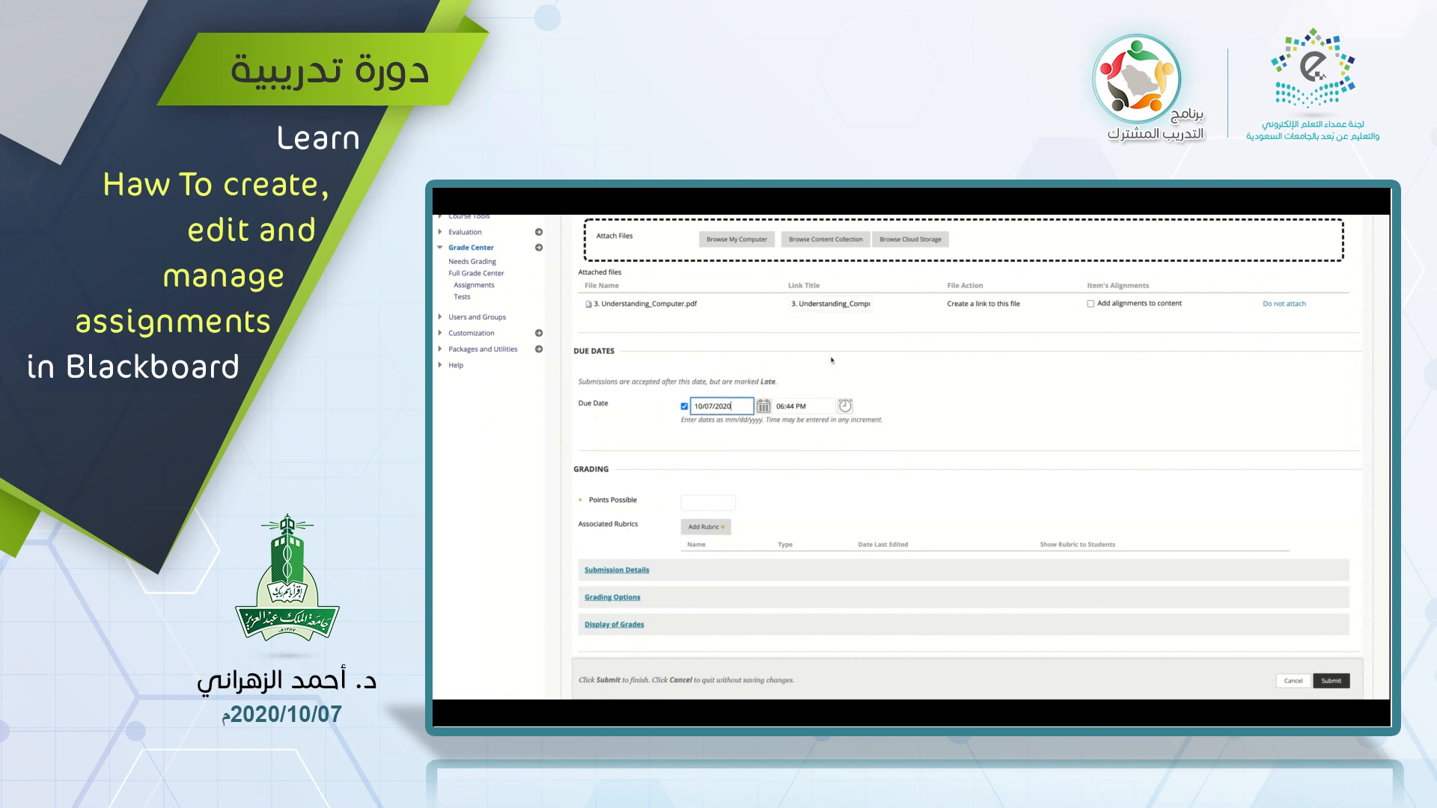
{"action": "left_click", "coordinate": [845, 407]}
{"action": "scroll", "coordinate": [857, 374], "scroll_direction": "down", "scroll_amount": 10}
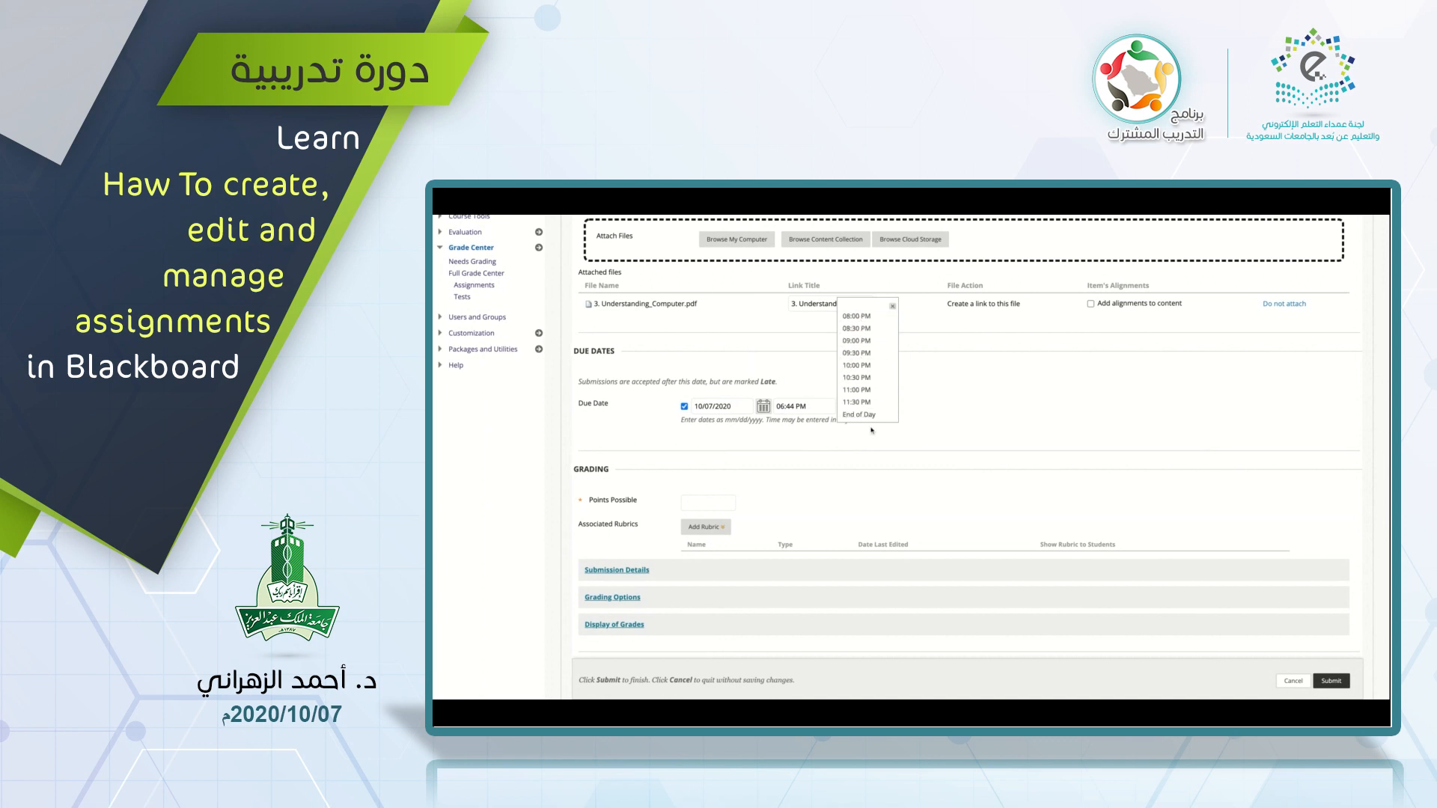
{"action": "scroll", "coordinate": [872, 367], "scroll_direction": "up", "scroll_amount": 2}
{"action": "left_click", "coordinate": [872, 399]}
- Set the assignment's points possible to 10
{"action": "scroll", "coordinate": [916, 453], "scroll_direction": "down", "scroll_amount": 1}
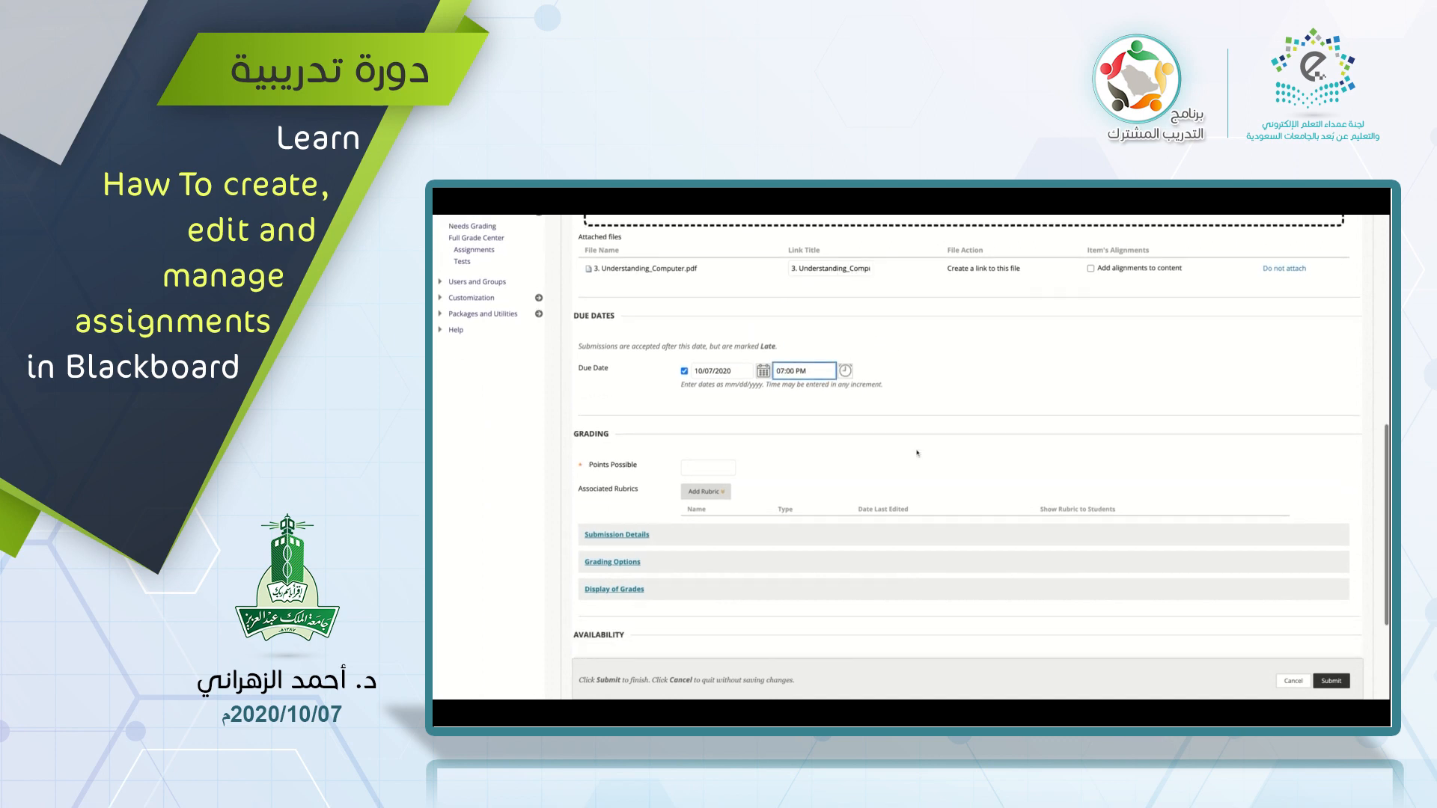
{"action": "scroll", "coordinate": [918, 453], "scroll_direction": "down", "scroll_amount": 3}
{"action": "left_click", "coordinate": [717, 342]}
{"action": "type", "text": "10"}
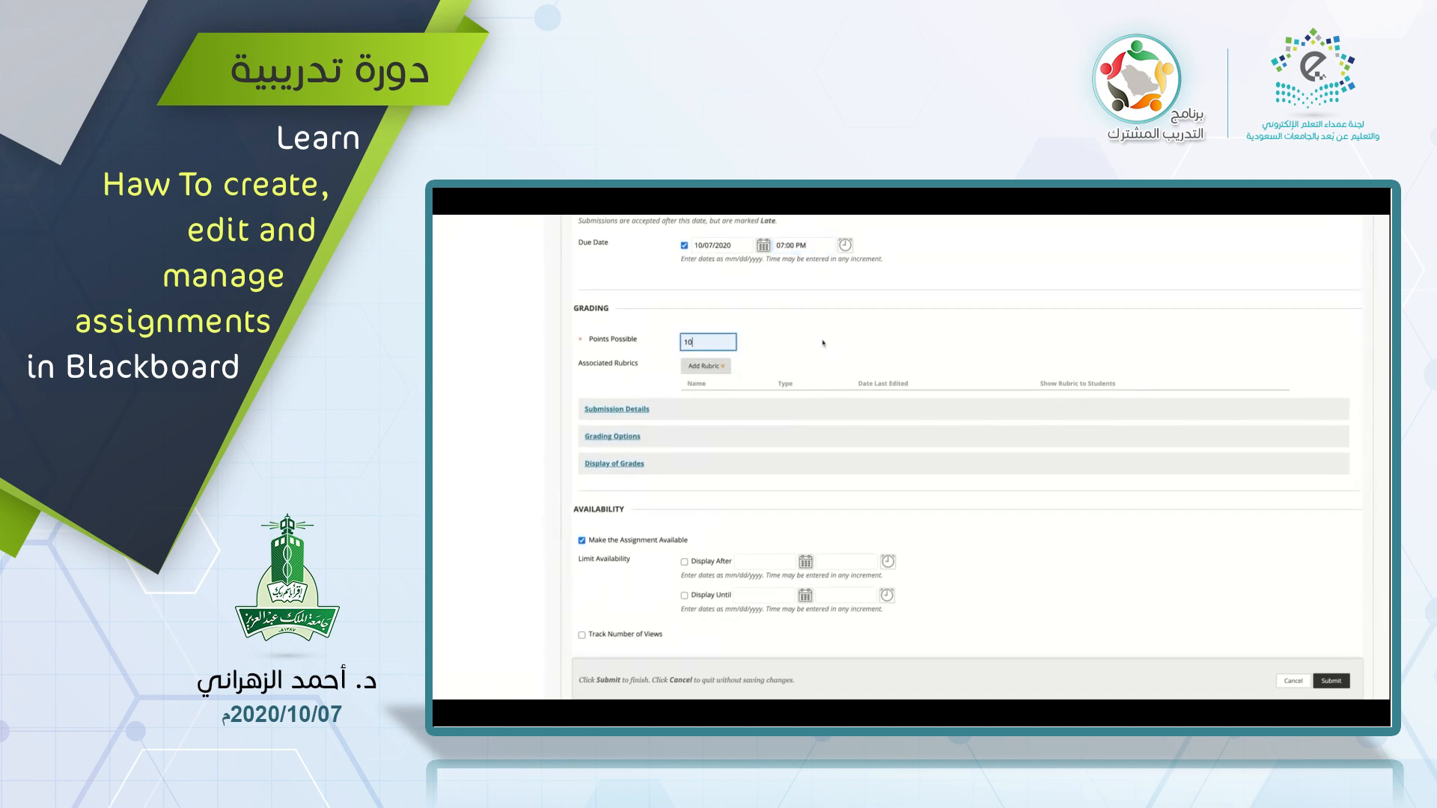
- Expand the submission details to show the assignment type, number of attempts and plagiarism options
{"action": "scroll", "coordinate": [823, 343], "scroll_direction": "up", "scroll_amount": 1}
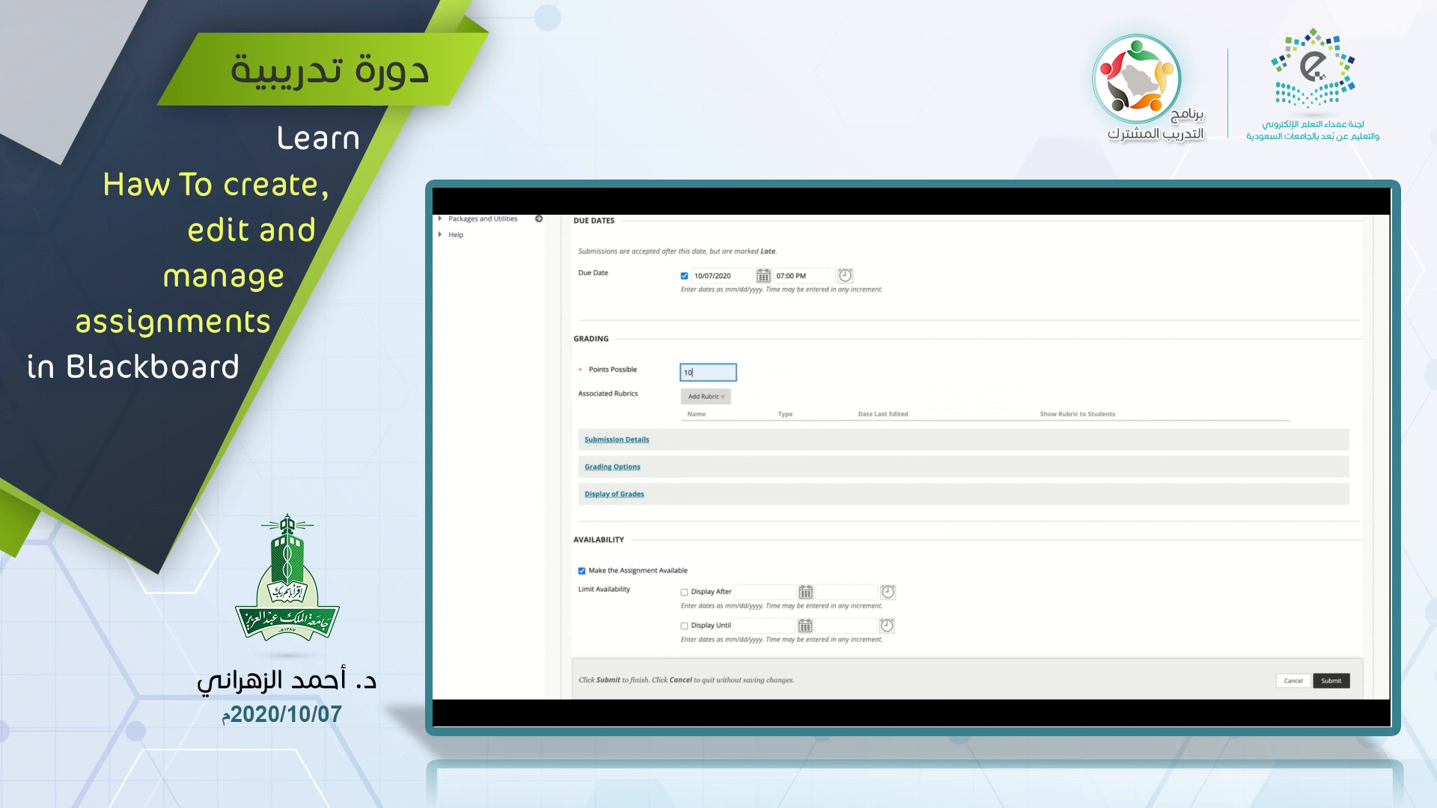
{"action": "scroll", "coordinate": [756, 368], "scroll_direction": "down", "scroll_amount": 2}
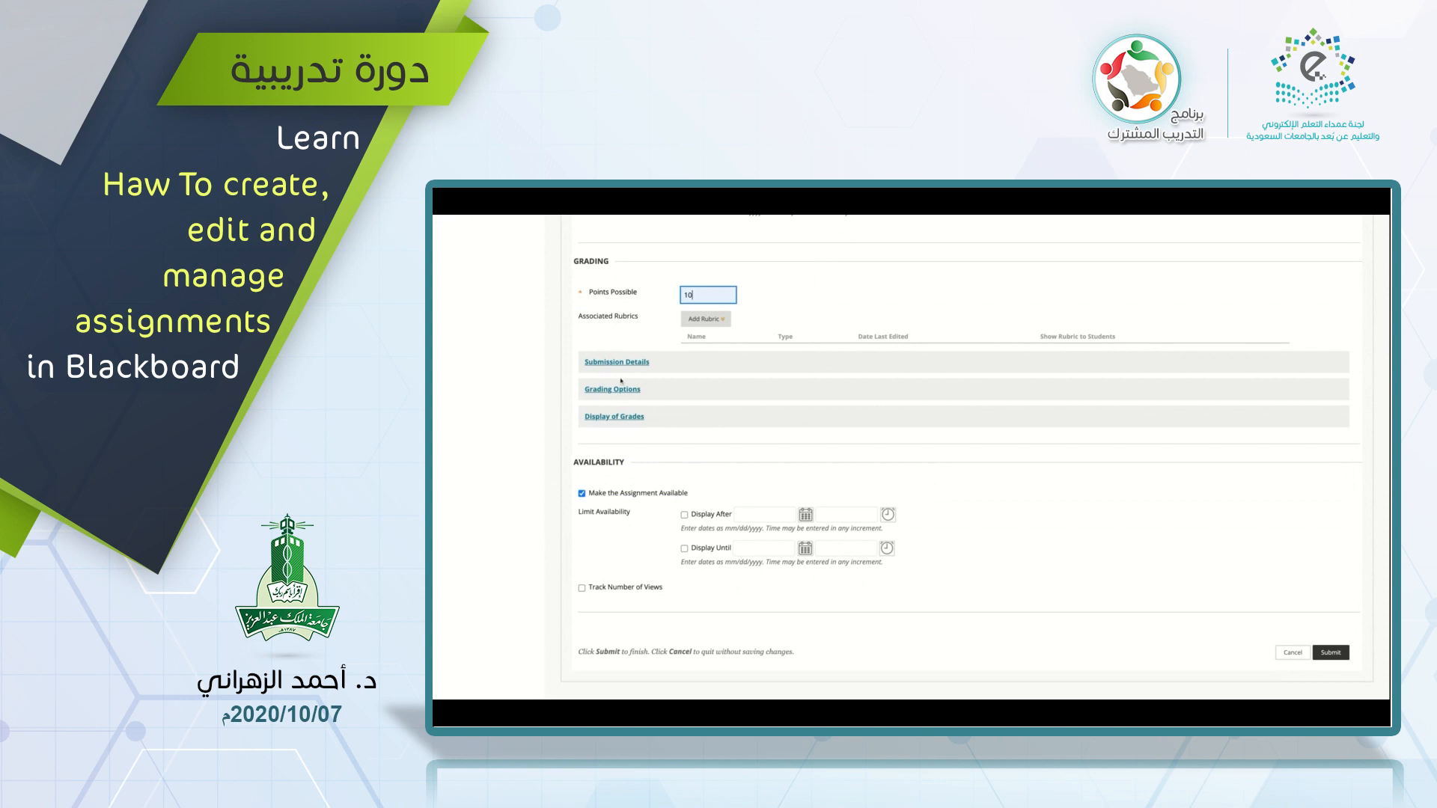
{"action": "left_click", "coordinate": [629, 365]}
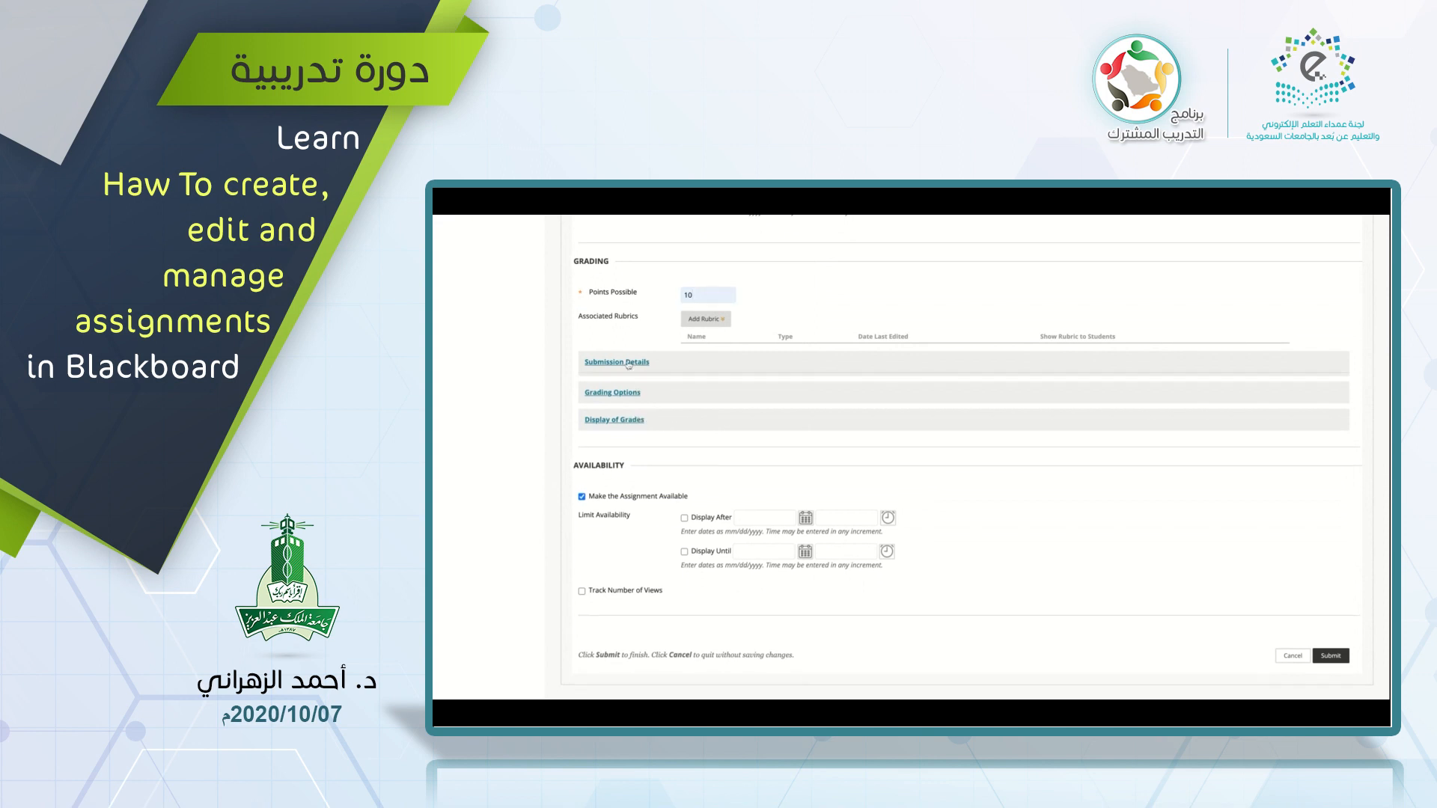
{"action": "scroll", "coordinate": [694, 408], "scroll_direction": "down", "scroll_amount": 2}
{"action": "scroll", "coordinate": [883, 408], "scroll_direction": "up", "scroll_amount": 1}
{"action": "scroll", "coordinate": [883, 408], "scroll_direction": "down", "scroll_amount": 1}
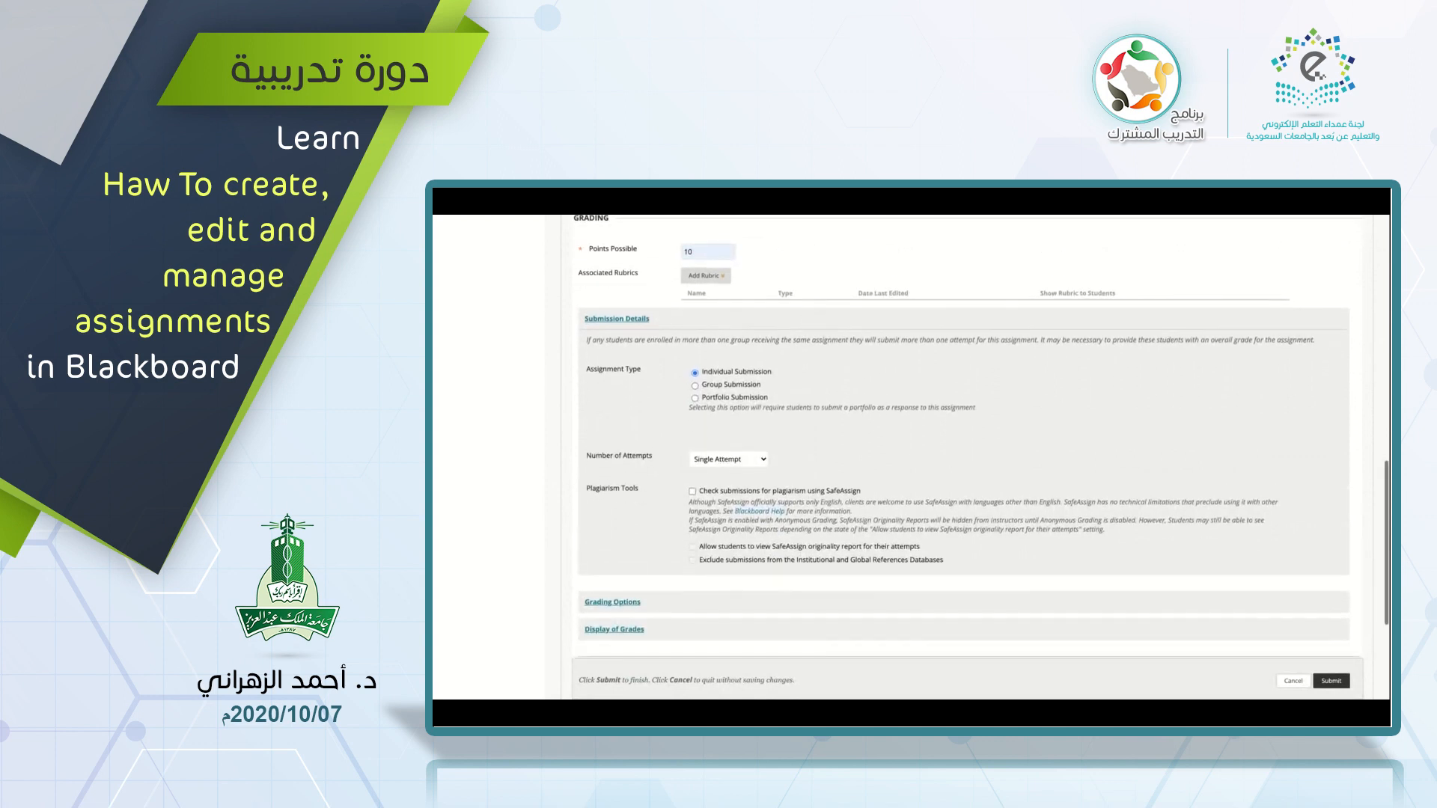
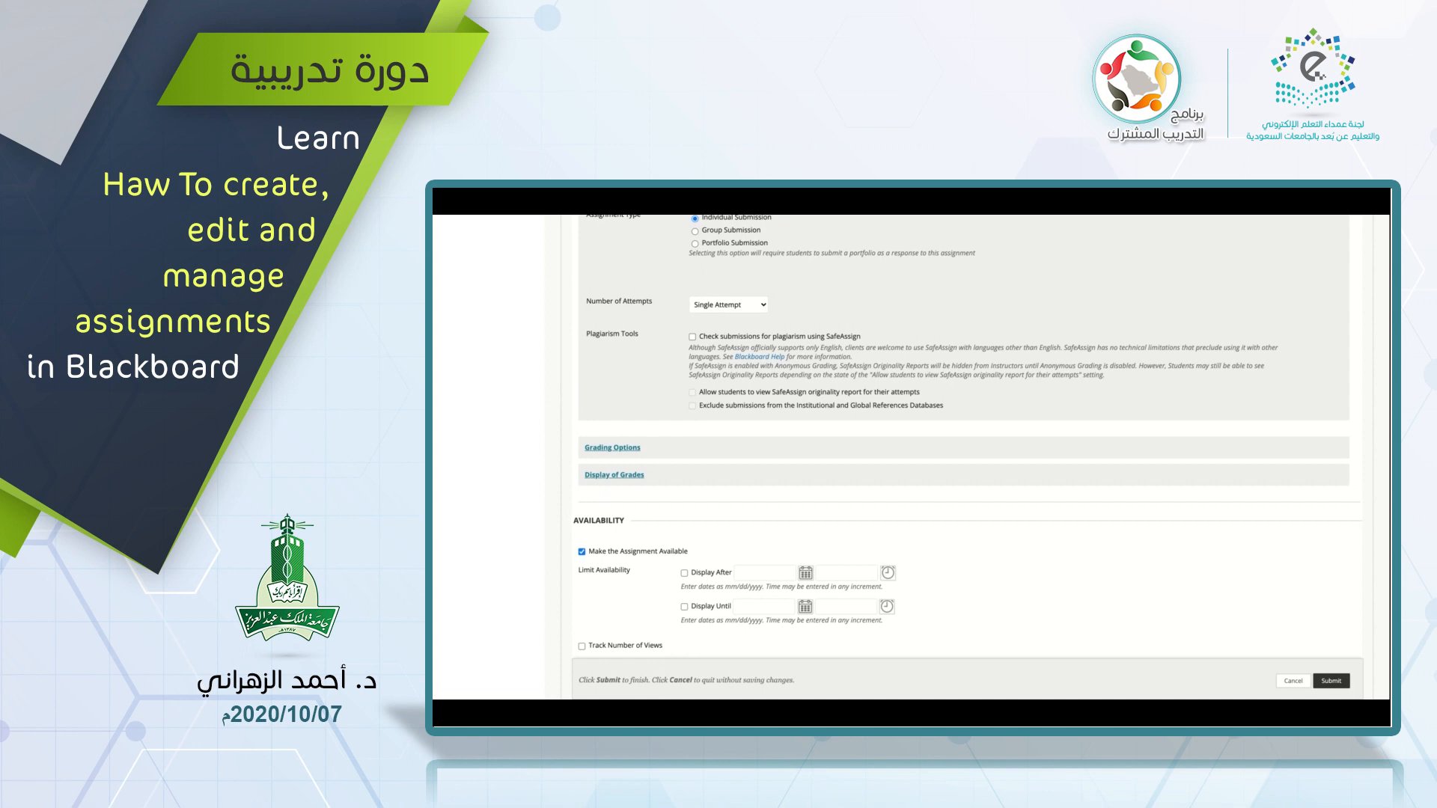
- Try allowing multiple attempts with a maximum of 3, and return the number of attempts to Single Attempt
{"action": "left_click", "coordinate": [834, 331]}
{"action": "scroll", "coordinate": [751, 329], "scroll_direction": "up", "scroll_amount": 1}
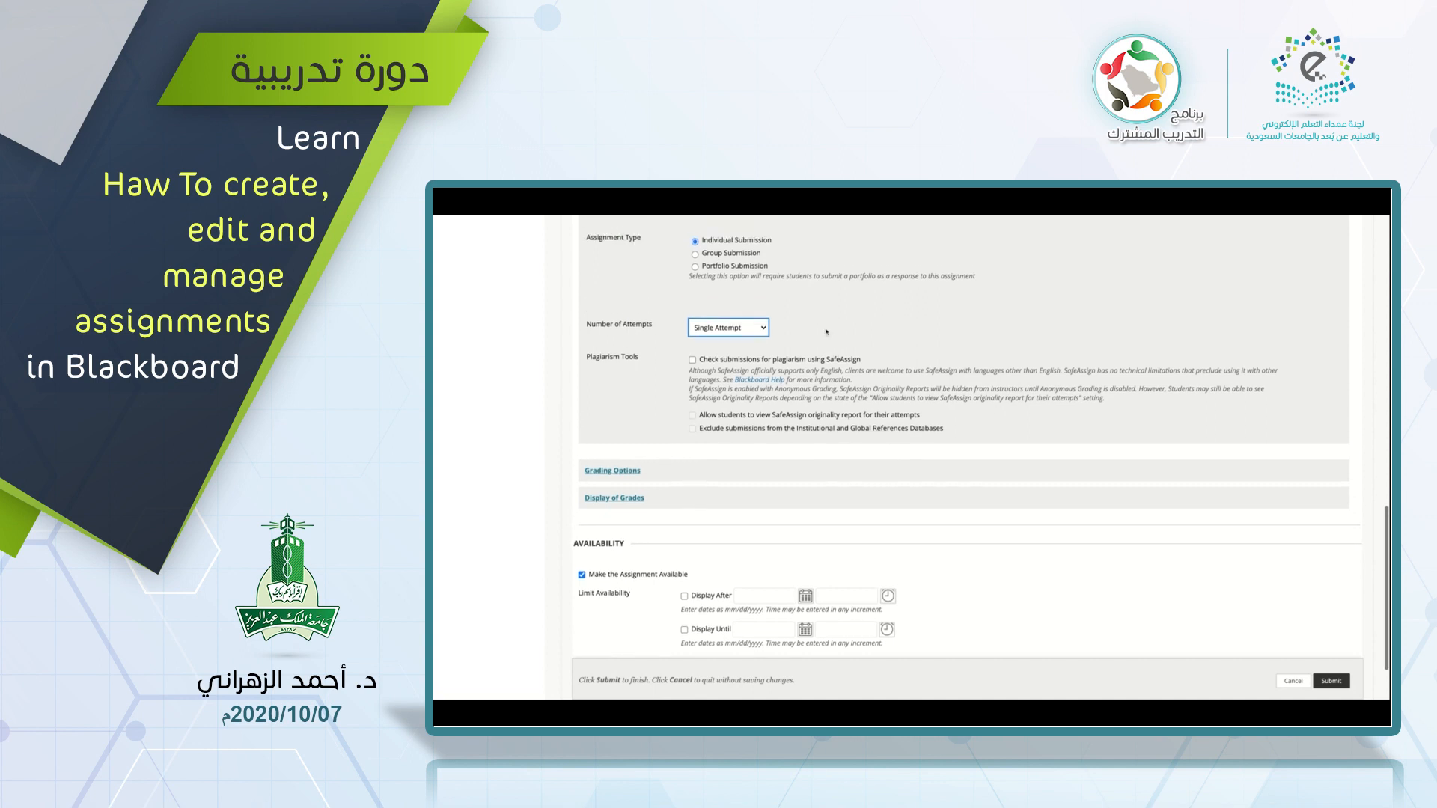
{"action": "left_click", "coordinate": [751, 329]}
{"action": "left_click", "coordinate": [751, 344]}
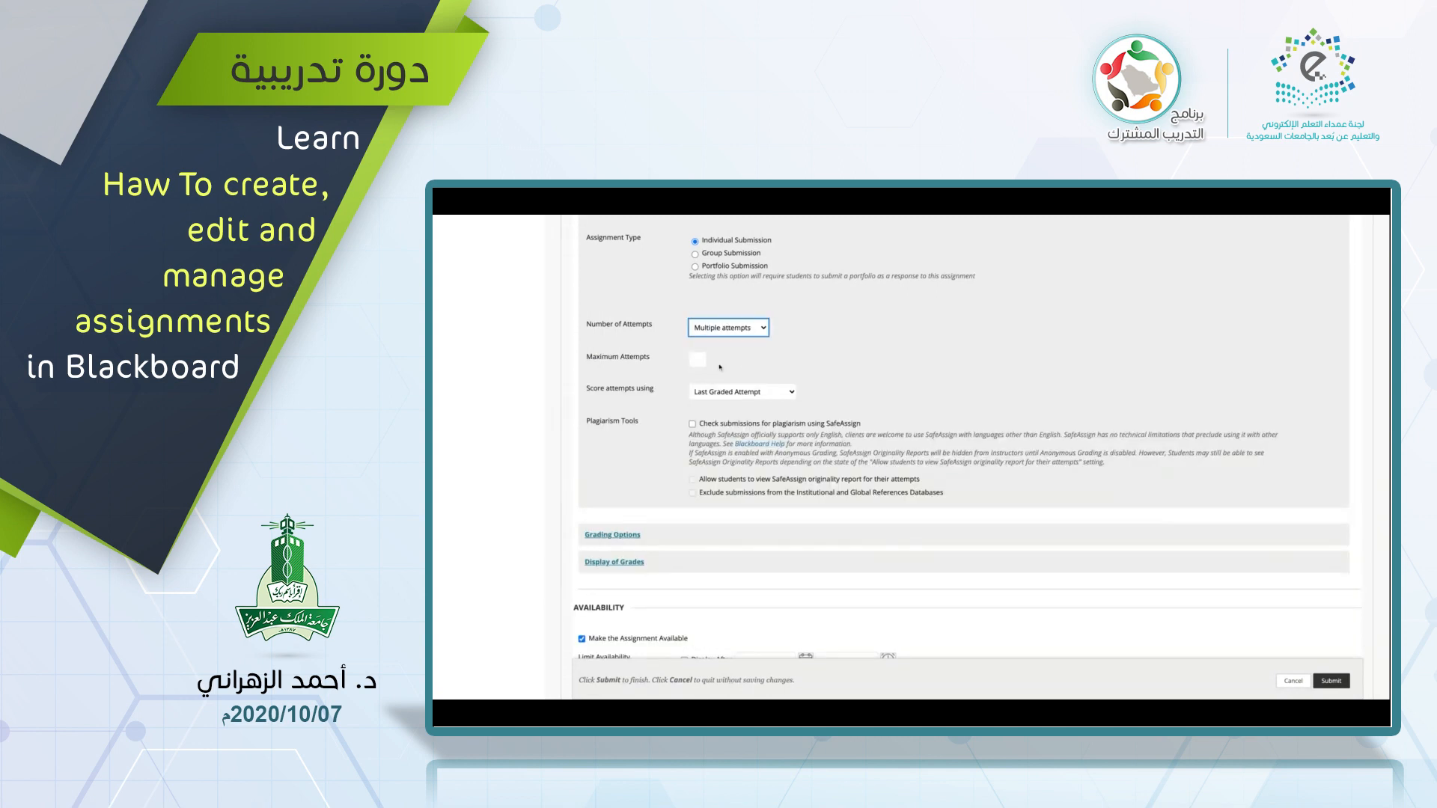
{"action": "scroll", "coordinate": [720, 366], "scroll_direction": "down", "scroll_amount": 1}
{"action": "left_click", "coordinate": [696, 342]}
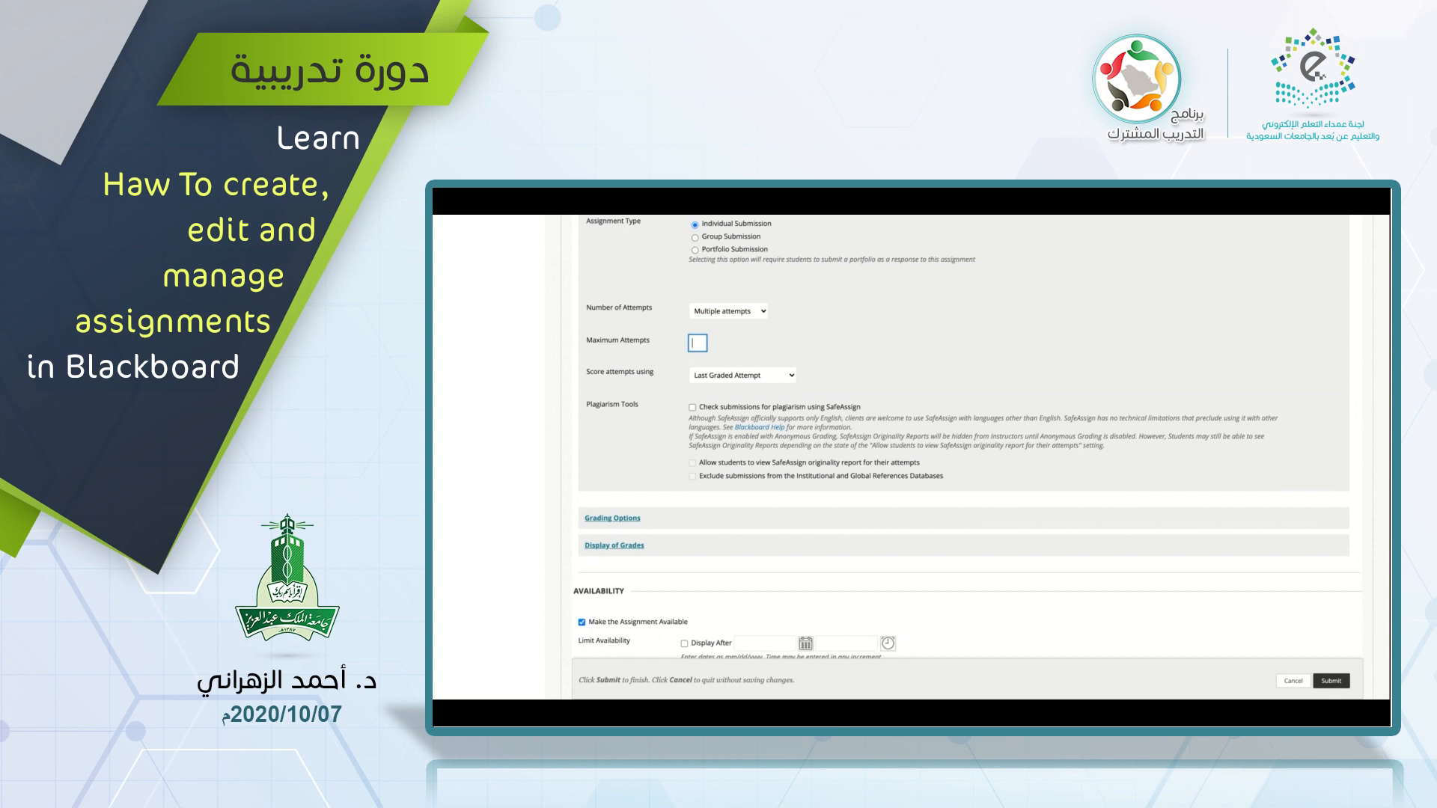
{"action": "left_click", "coordinate": [718, 375]}
{"action": "left_click", "coordinate": [746, 371]}
{"action": "type", "text": "3"}
{"action": "left_click", "coordinate": [728, 380]}
{"action": "left_click", "coordinate": [758, 372]}
{"action": "left_click", "coordinate": [749, 358]}
{"action": "left_click", "coordinate": [723, 300]}
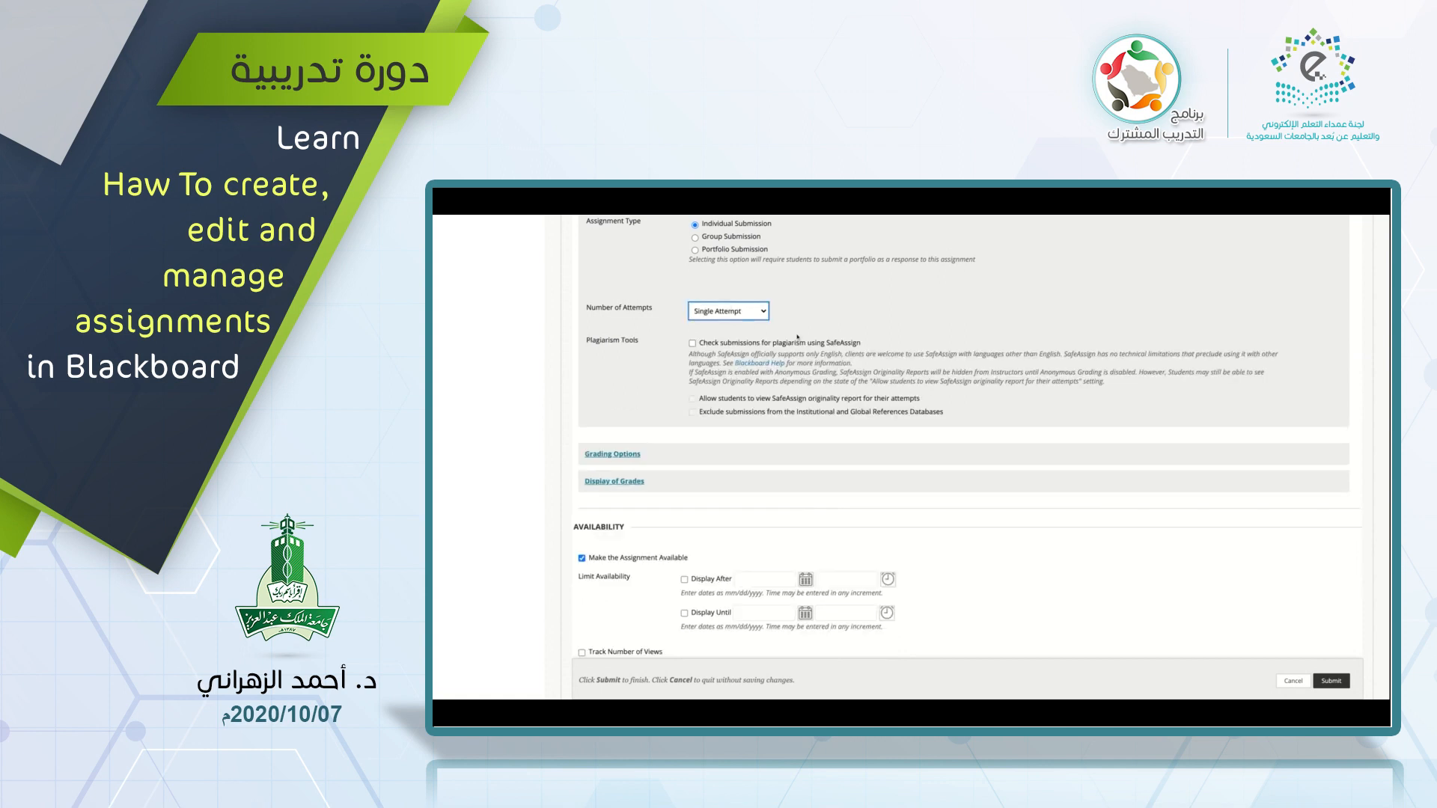
- Enable the SafeAssign plagiarism check and allow students to view the originality report for their attempts
{"action": "scroll", "coordinate": [654, 350], "scroll_direction": "down", "scroll_amount": 1}
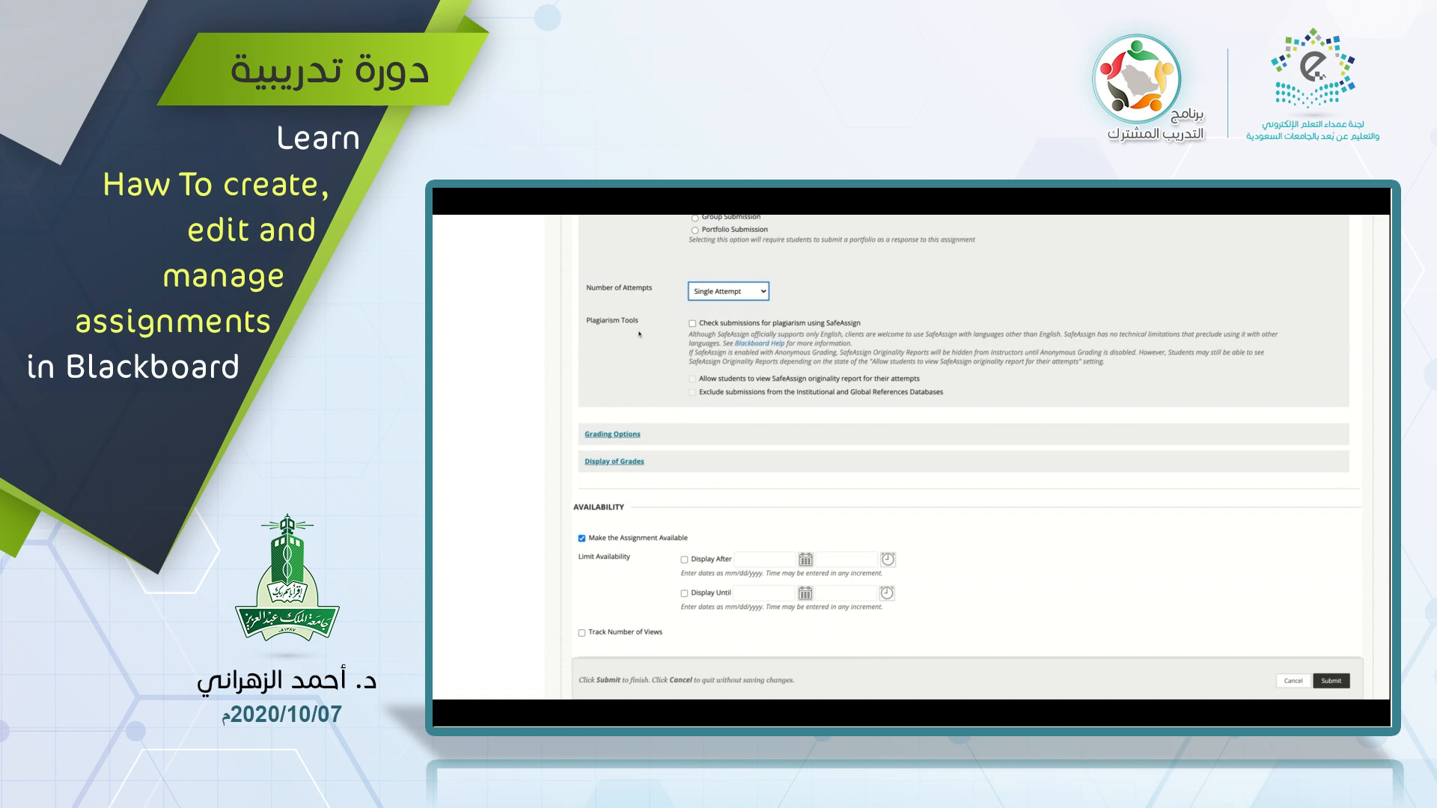
{"action": "left_click", "coordinate": [692, 324]}
{"action": "left_click", "coordinate": [761, 384]}
{"action": "left_click", "coordinate": [694, 380]}
- Try delegated grading in the grading options, and turn it off again
{"action": "scroll", "coordinate": [737, 409], "scroll_direction": "down", "scroll_amount": 2}
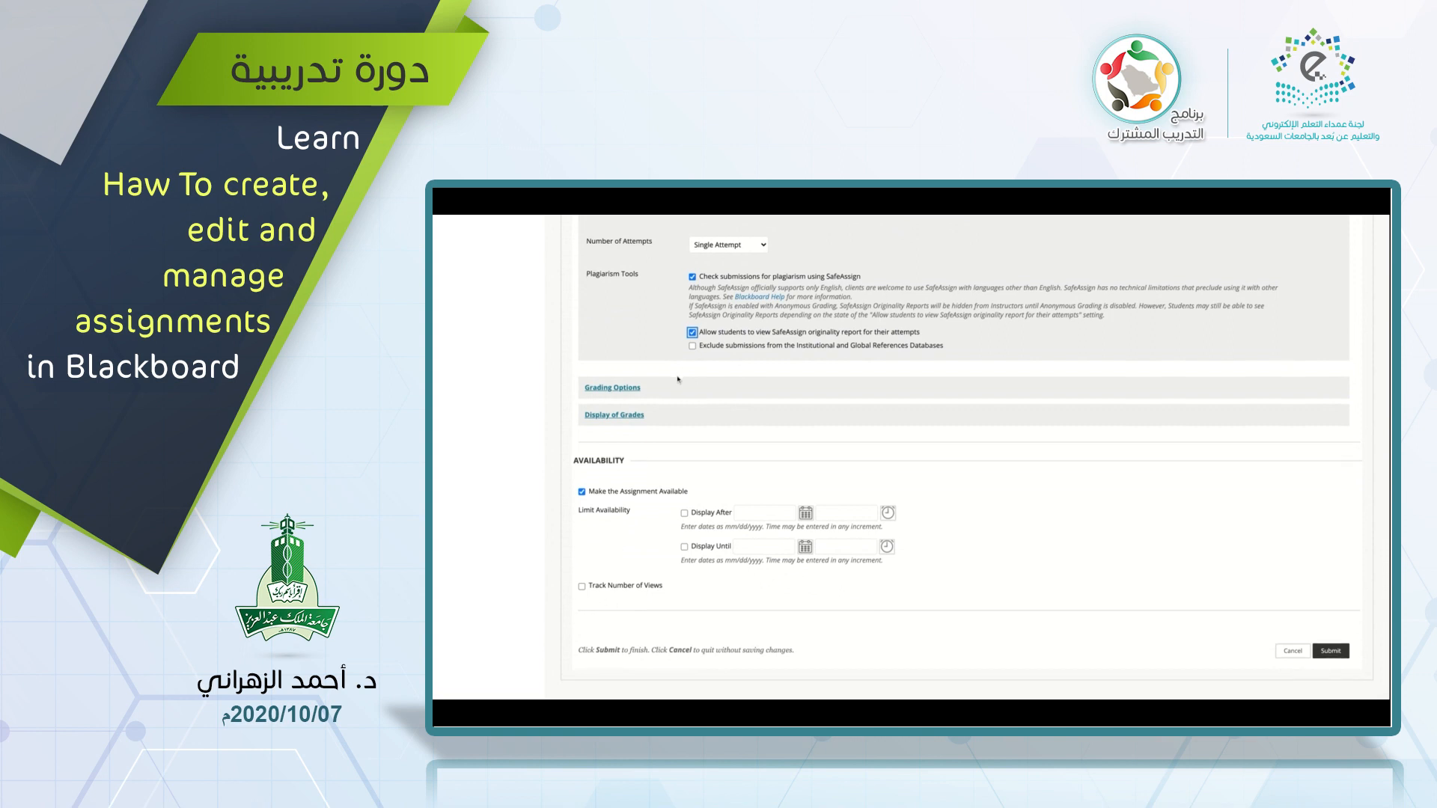
{"action": "left_click", "coordinate": [633, 390]}
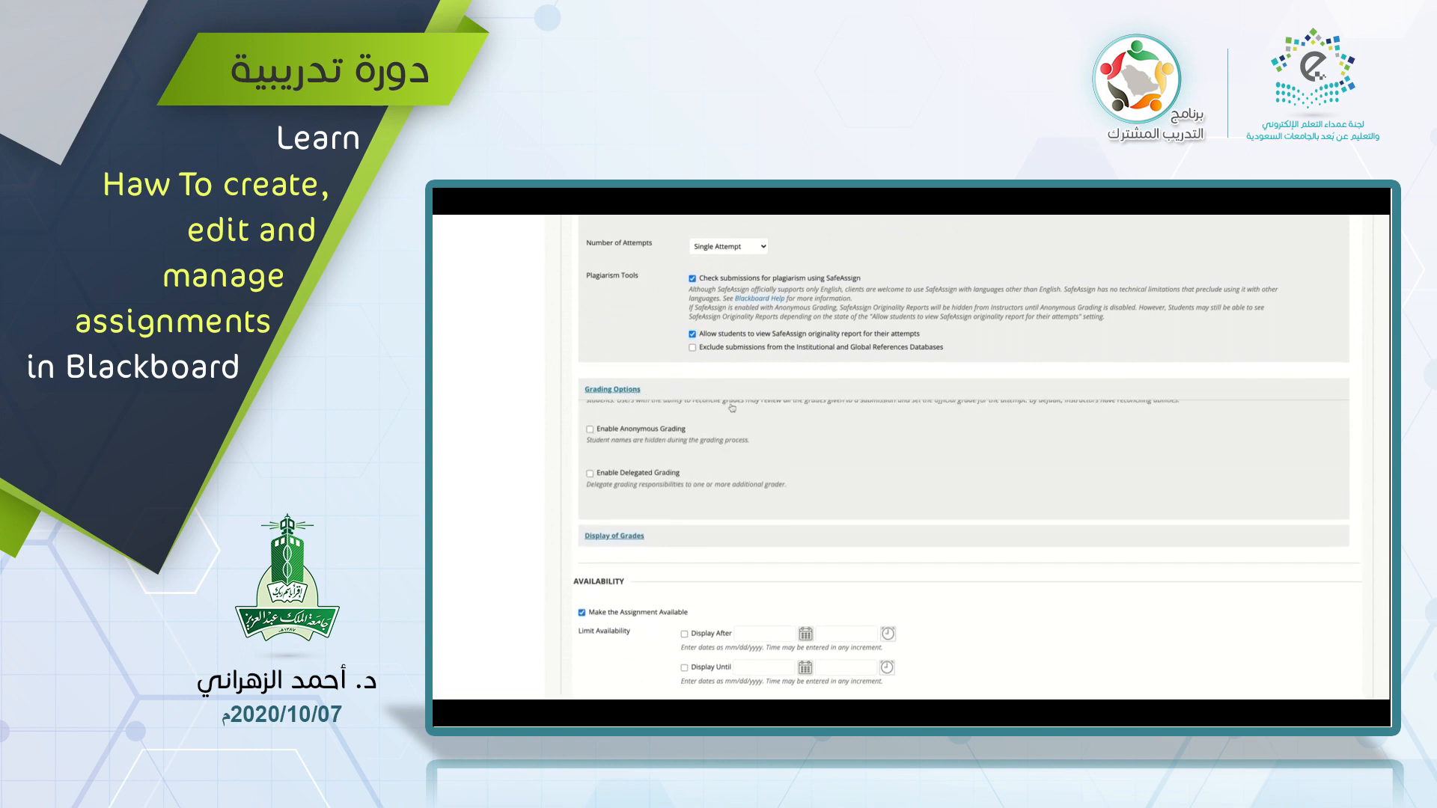
{"action": "scroll", "coordinate": [772, 413], "scroll_direction": "down", "scroll_amount": 2}
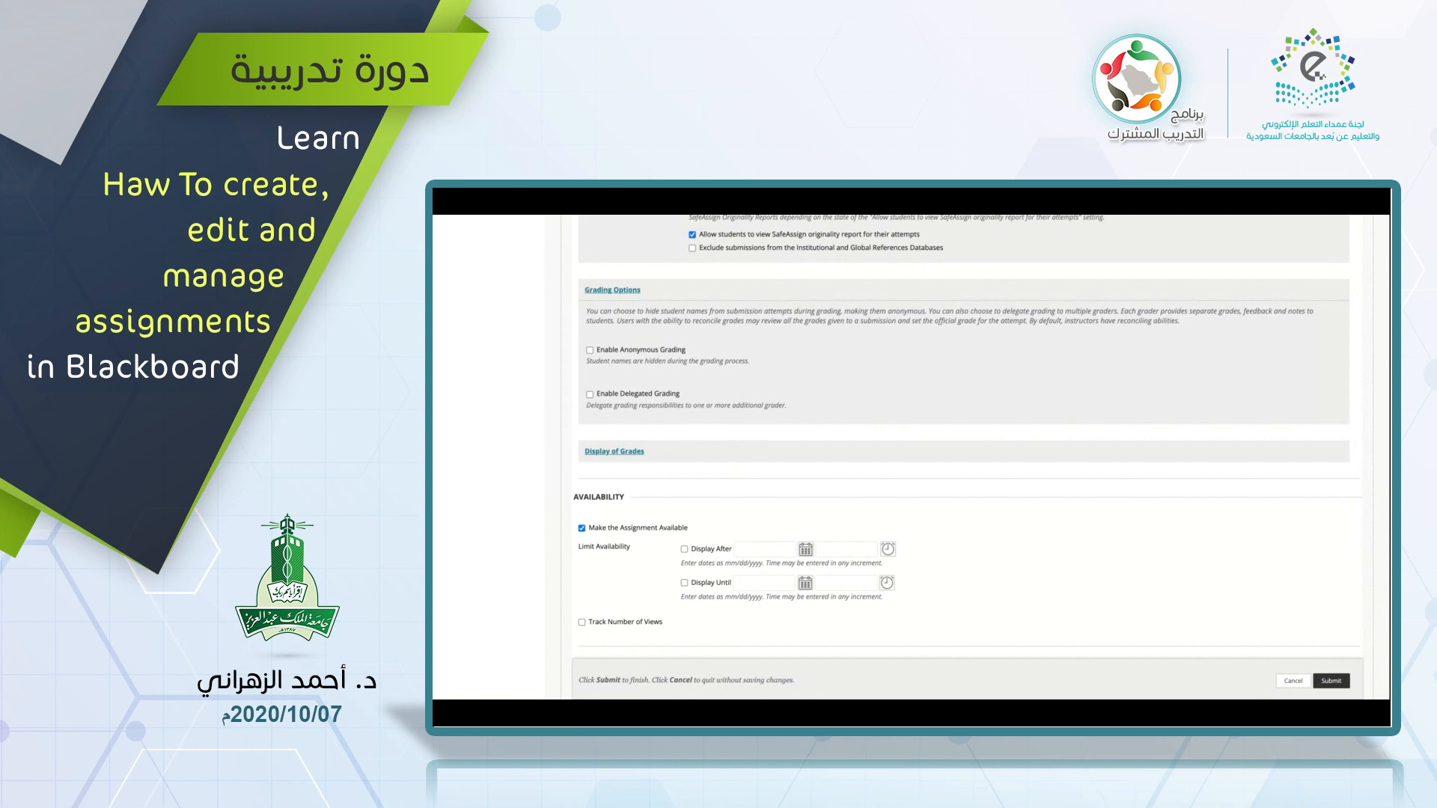
{"action": "left_click", "coordinate": [590, 394]}
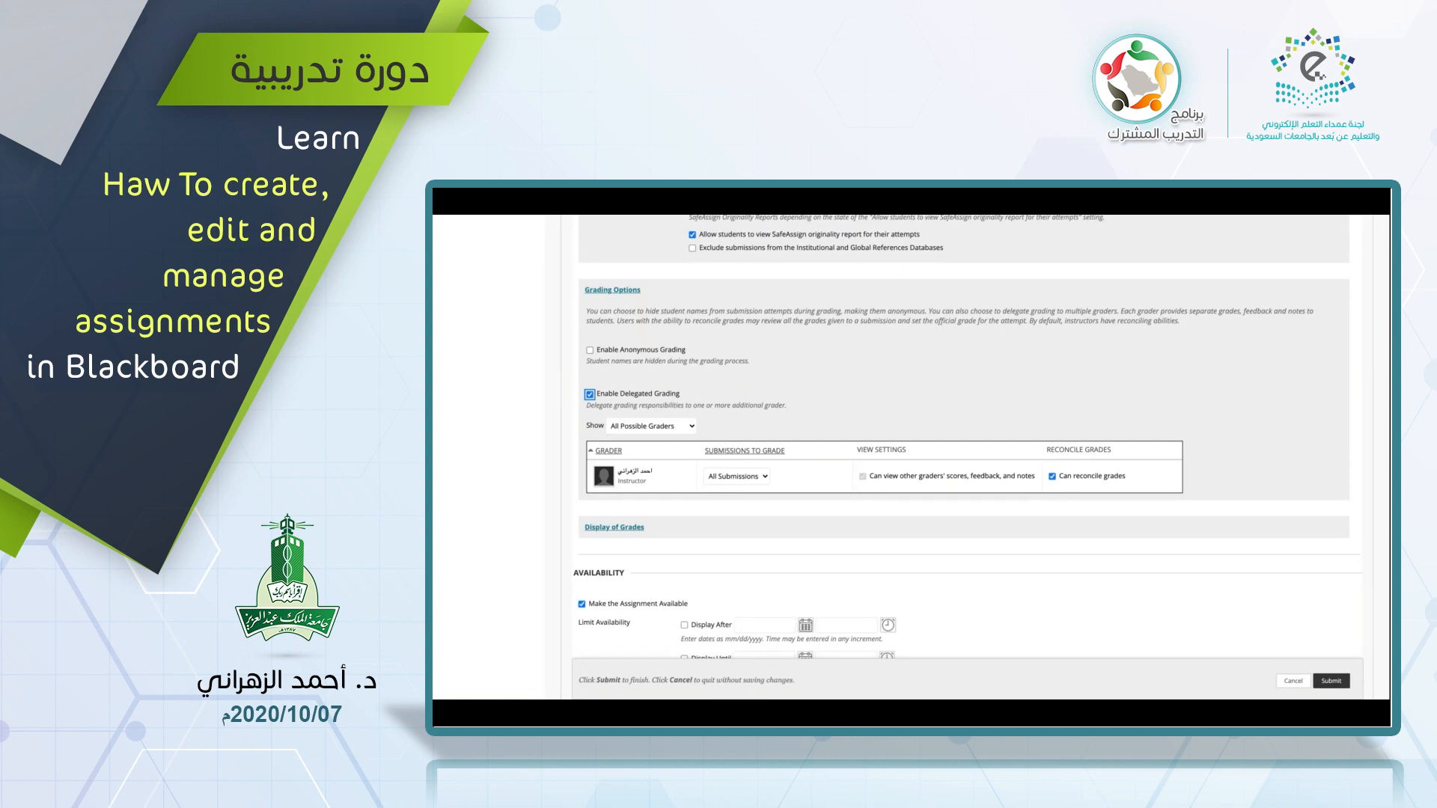
{"action": "left_click", "coordinate": [673, 431]}
{"action": "left_click", "coordinate": [744, 421]}
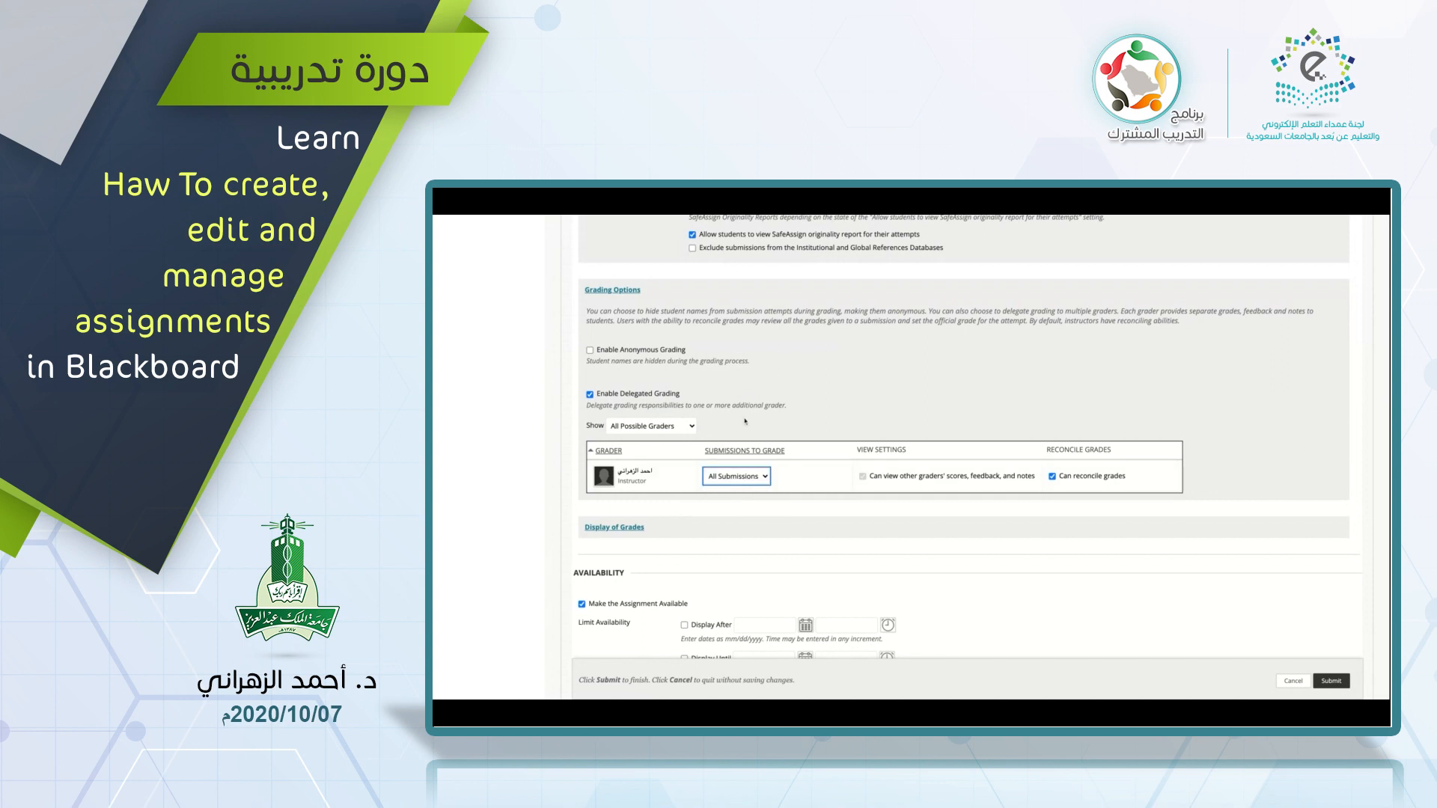
{"action": "left_click", "coordinate": [589, 397]}
{"action": "left_click", "coordinate": [590, 395]}
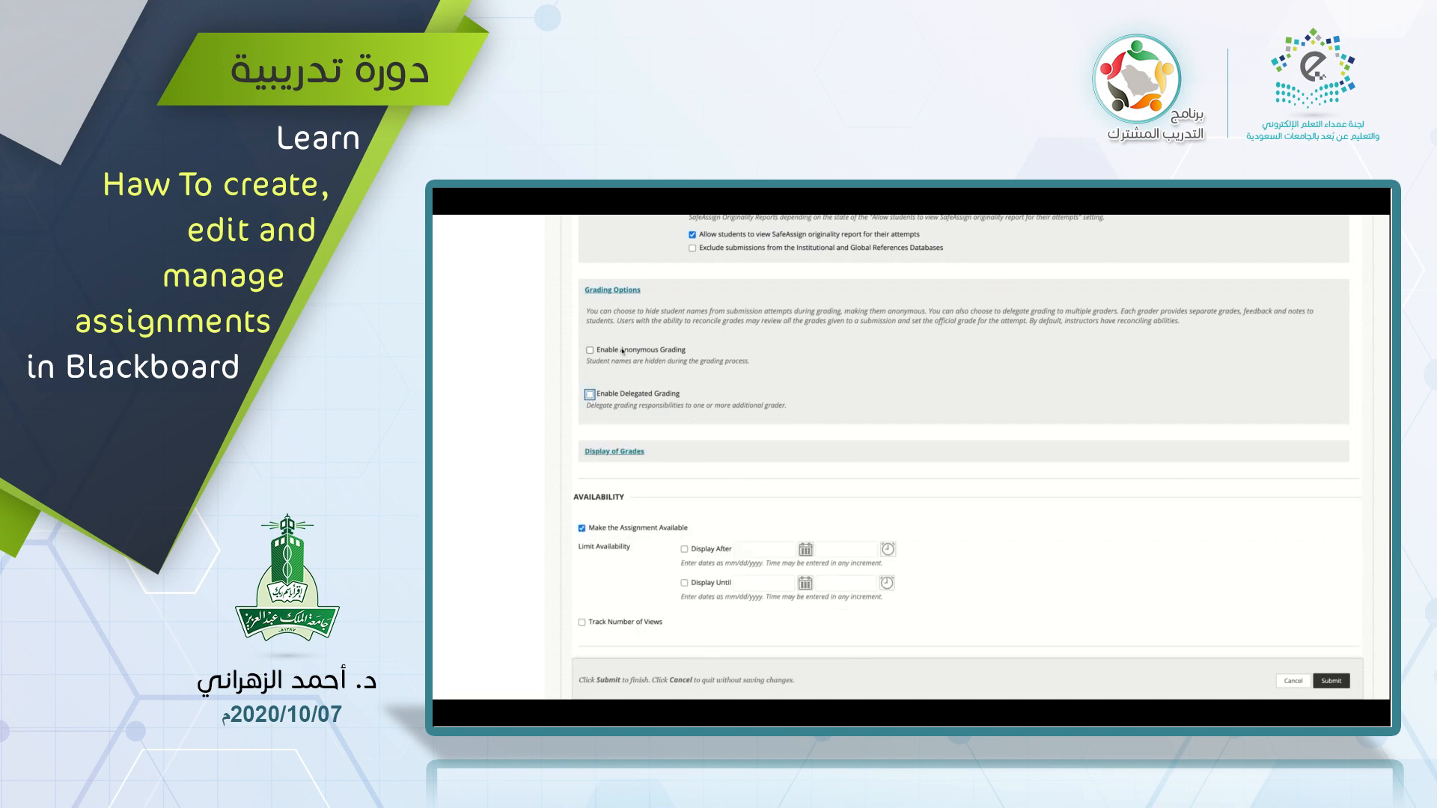
- Expand the display of grades settings and look through the primary grade display choices
{"action": "scroll", "coordinate": [781, 385], "scroll_direction": "up", "scroll_amount": 1}
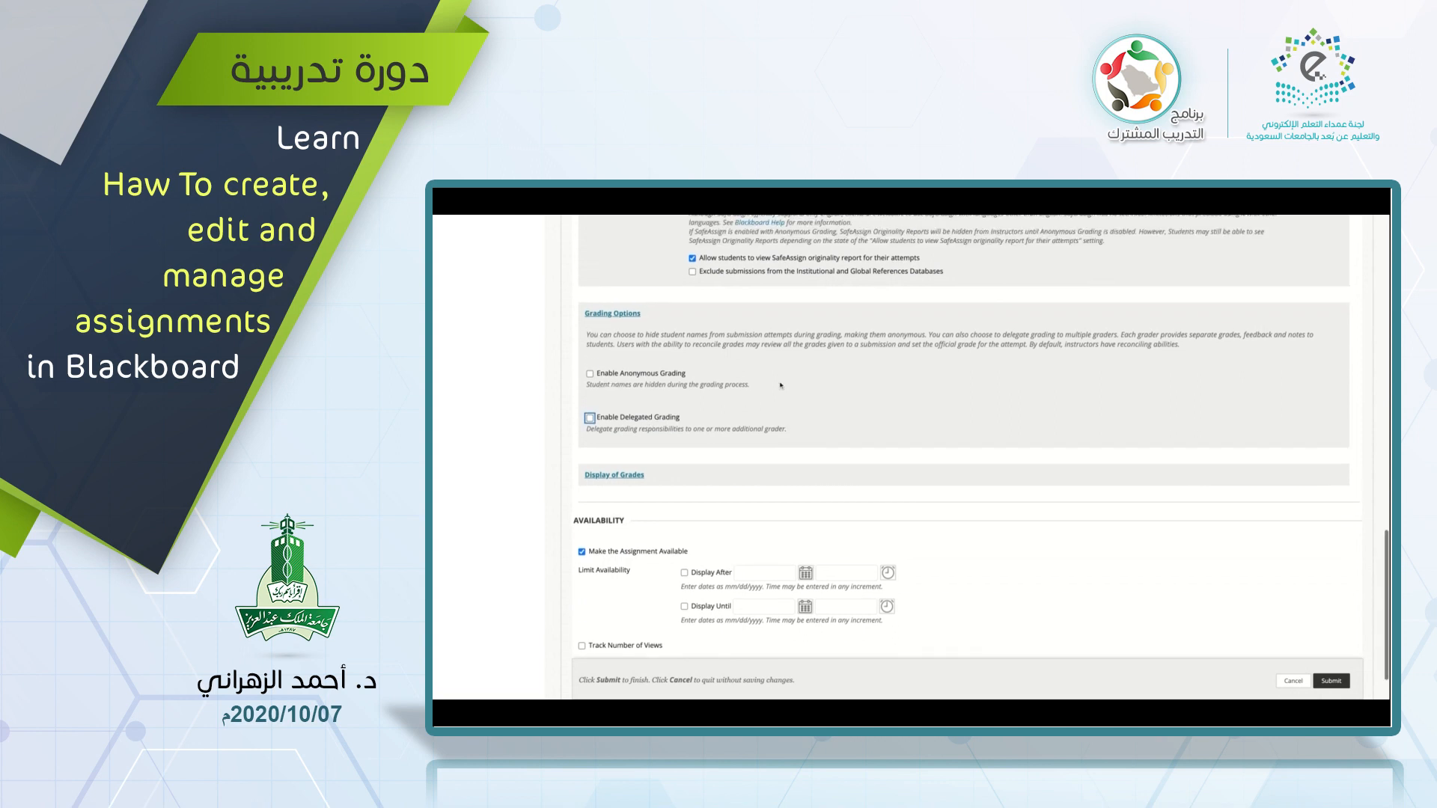
{"action": "scroll", "coordinate": [780, 385], "scroll_direction": "up", "scroll_amount": 1}
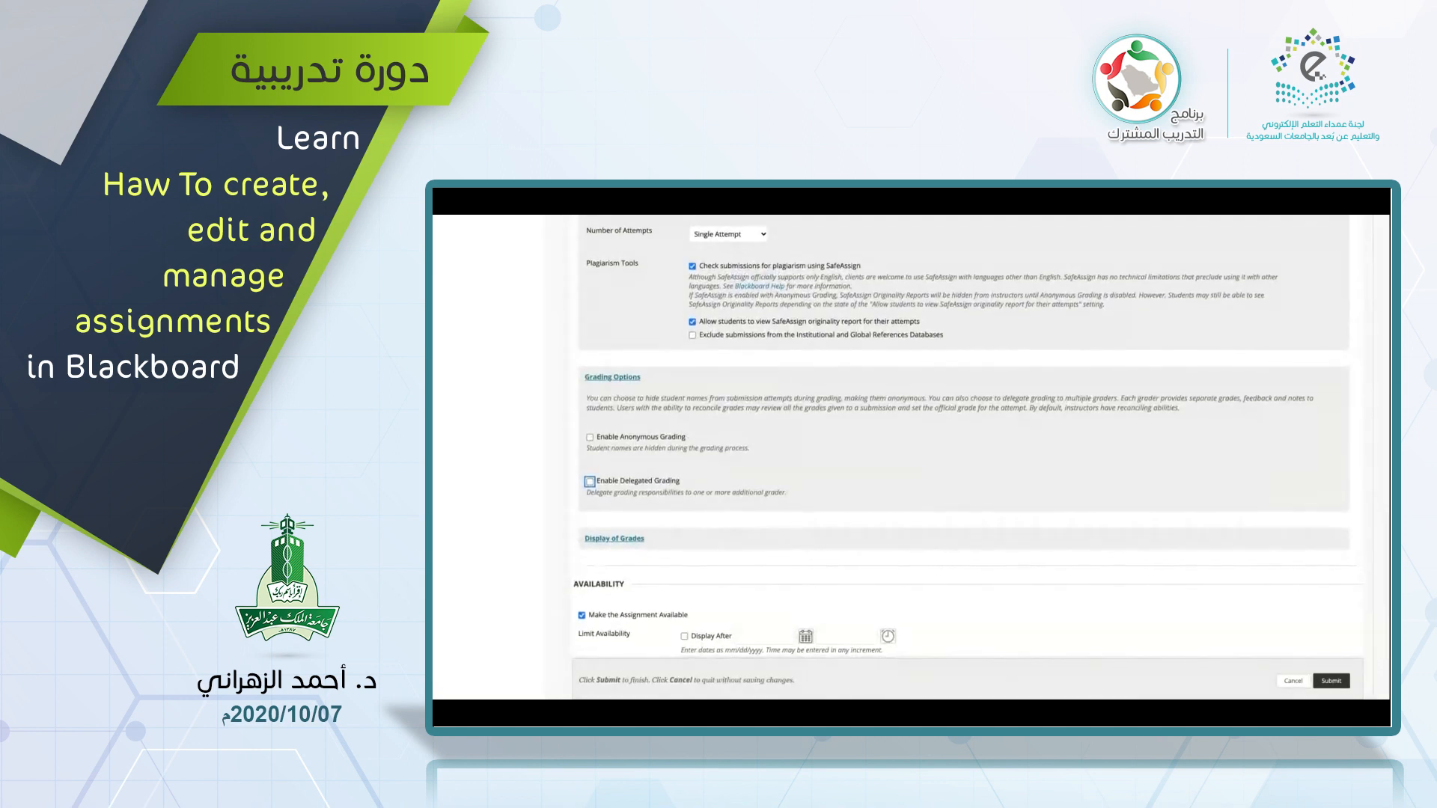
{"action": "scroll", "coordinate": [781, 384], "scroll_direction": "down", "scroll_amount": 1}
{"action": "scroll", "coordinate": [981, 447], "scroll_direction": "down", "scroll_amount": 2}
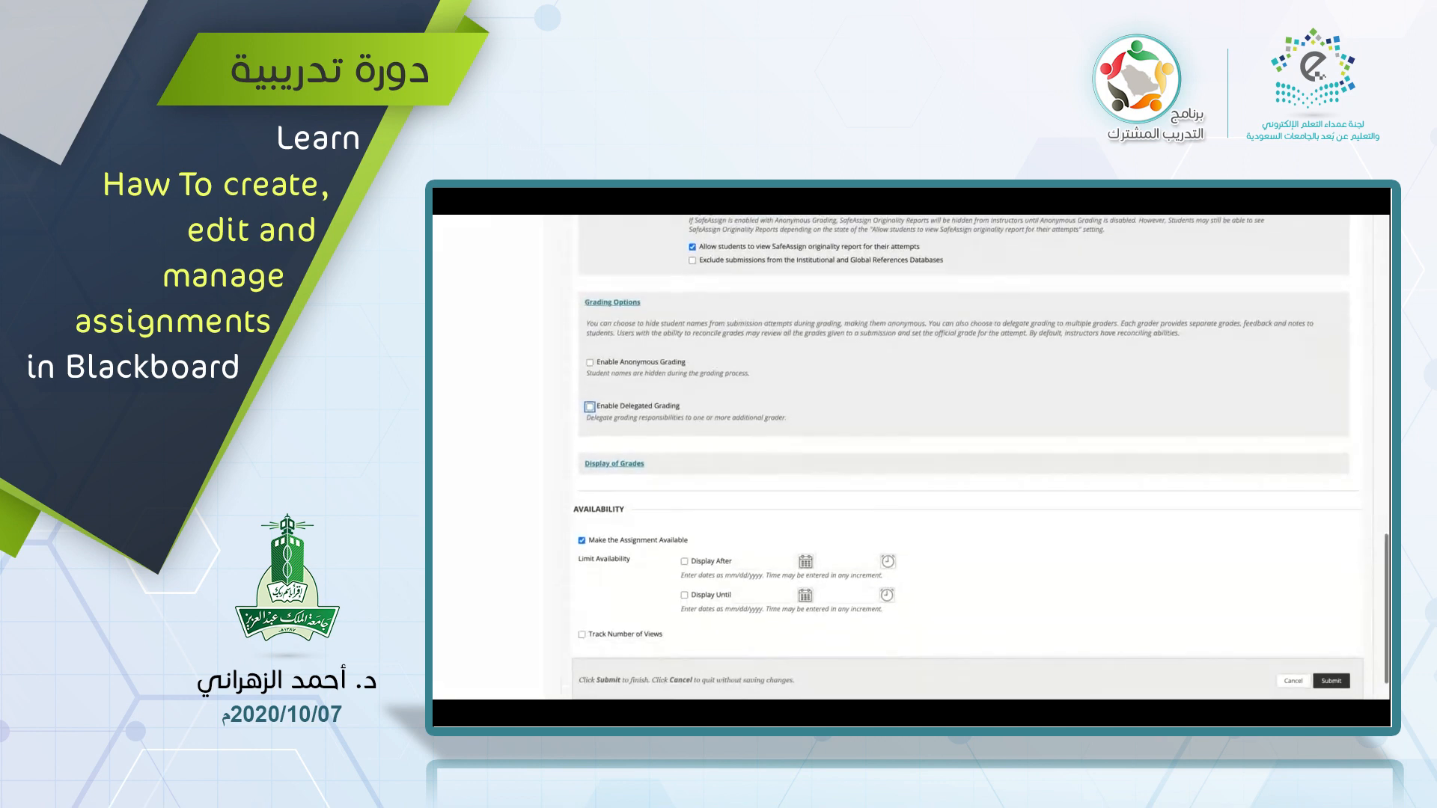
{"action": "scroll", "coordinate": [769, 436], "scroll_direction": "down", "scroll_amount": 1}
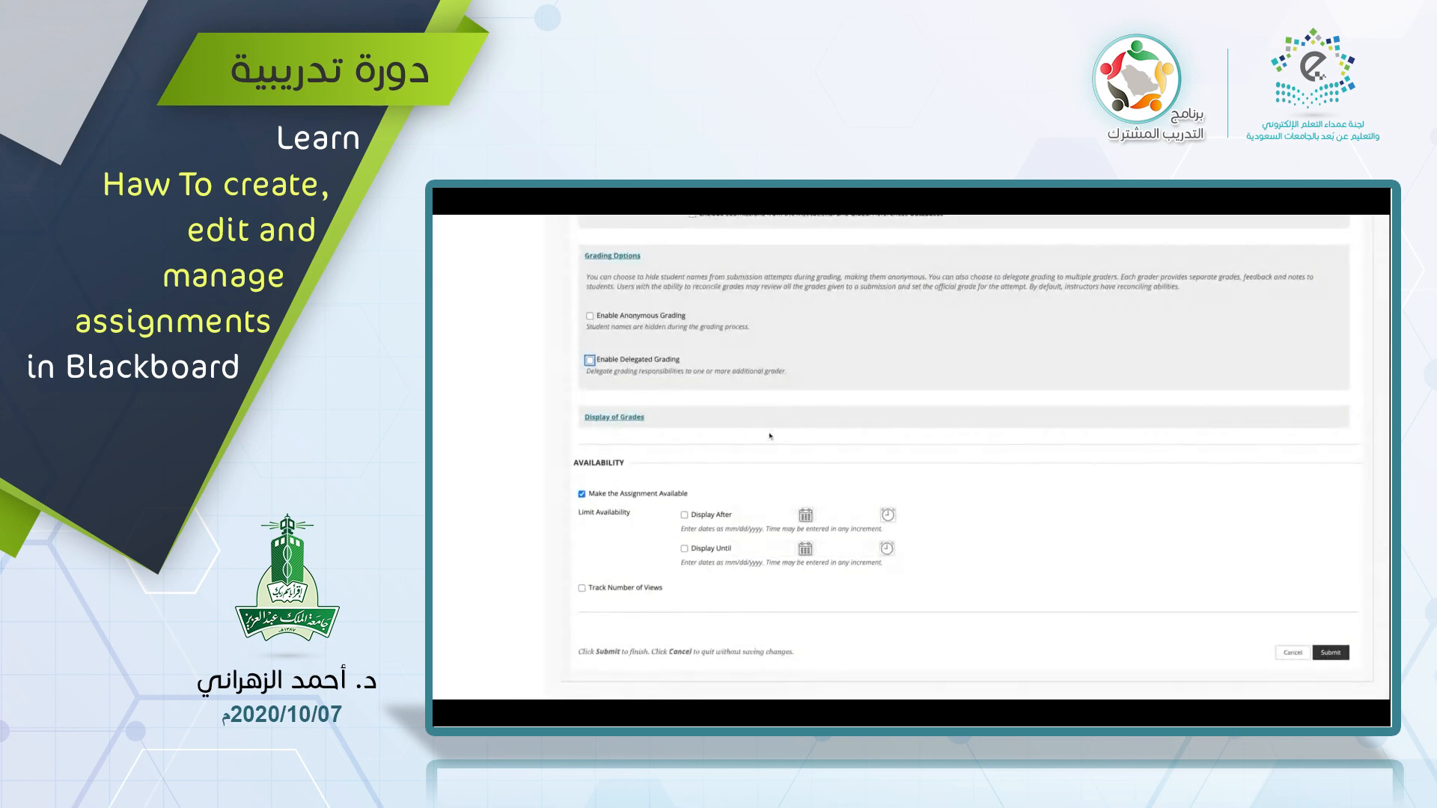
{"action": "left_click", "coordinate": [633, 423]}
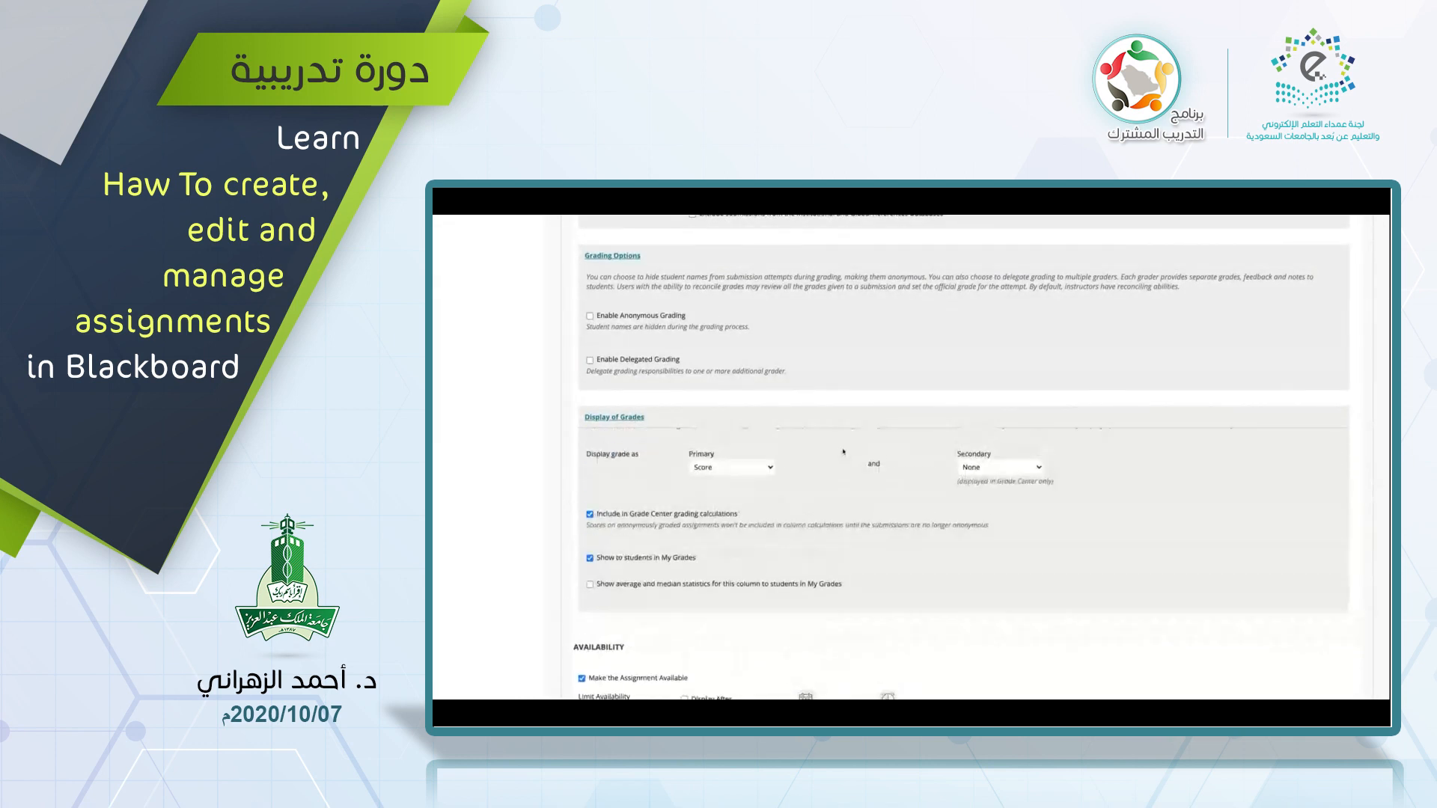
{"action": "scroll", "coordinate": [843, 452], "scroll_direction": "down", "scroll_amount": 2}
{"action": "scroll", "coordinate": [844, 452], "scroll_direction": "down", "scroll_amount": 2}
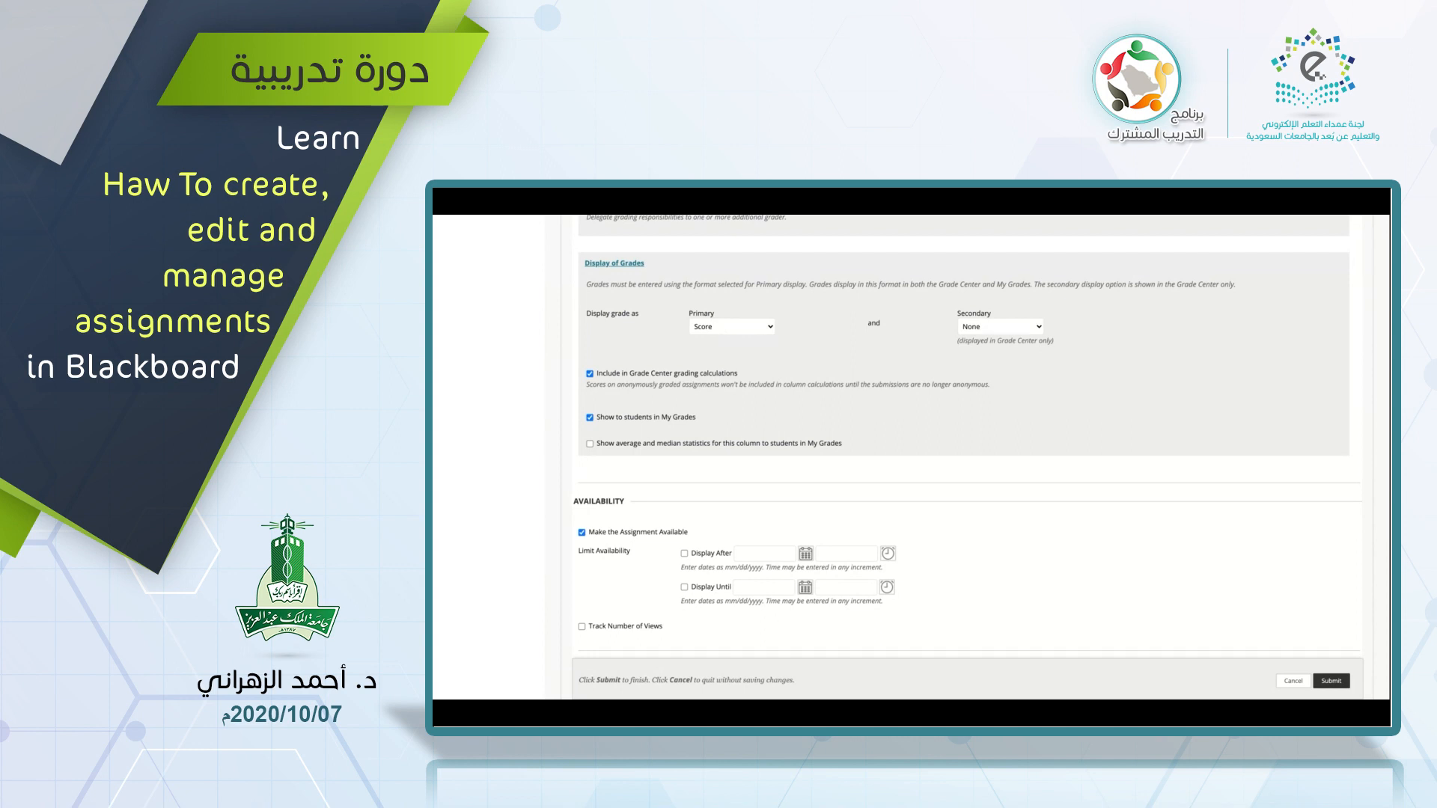
{"action": "left_click", "coordinate": [759, 328]}
- Review the points possible, and return to the display of grades settings
{"action": "scroll", "coordinate": [928, 360], "scroll_direction": "up", "scroll_amount": 5}
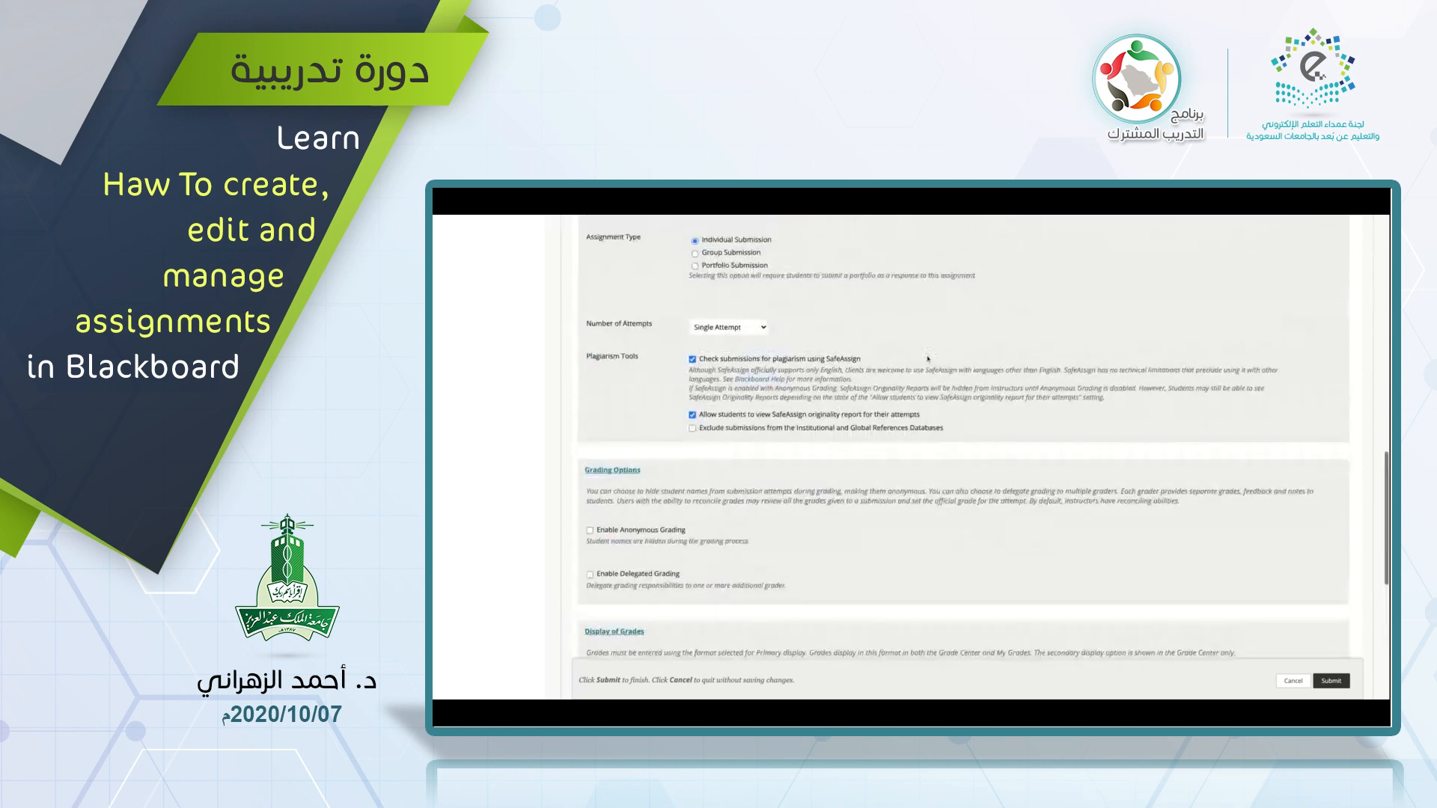
{"action": "scroll", "coordinate": [928, 360], "scroll_direction": "up", "scroll_amount": 3}
{"action": "left_click", "coordinate": [708, 323]}
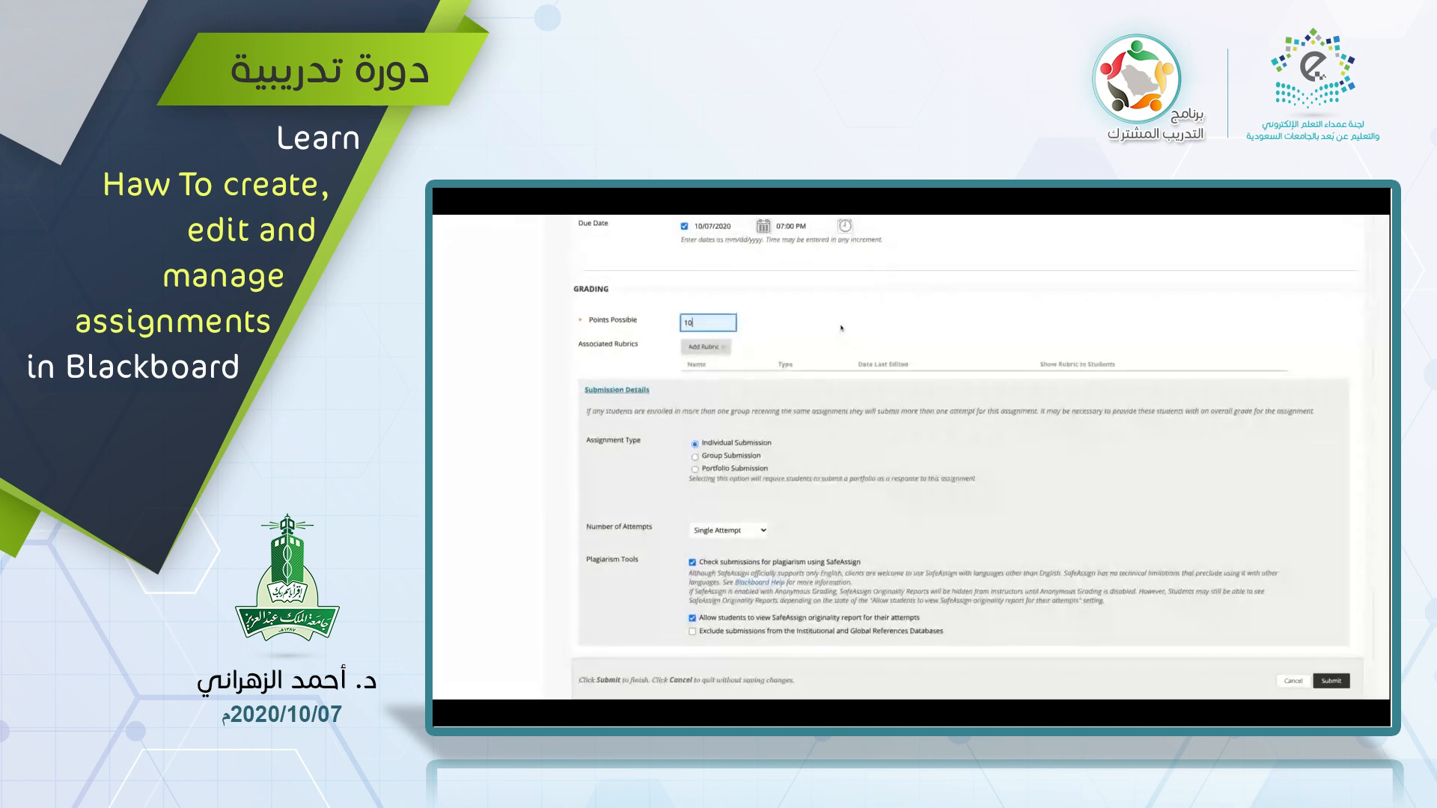
{"action": "type", "text": "10"}
{"action": "scroll", "coordinate": [841, 327], "scroll_direction": "down", "scroll_amount": 3}
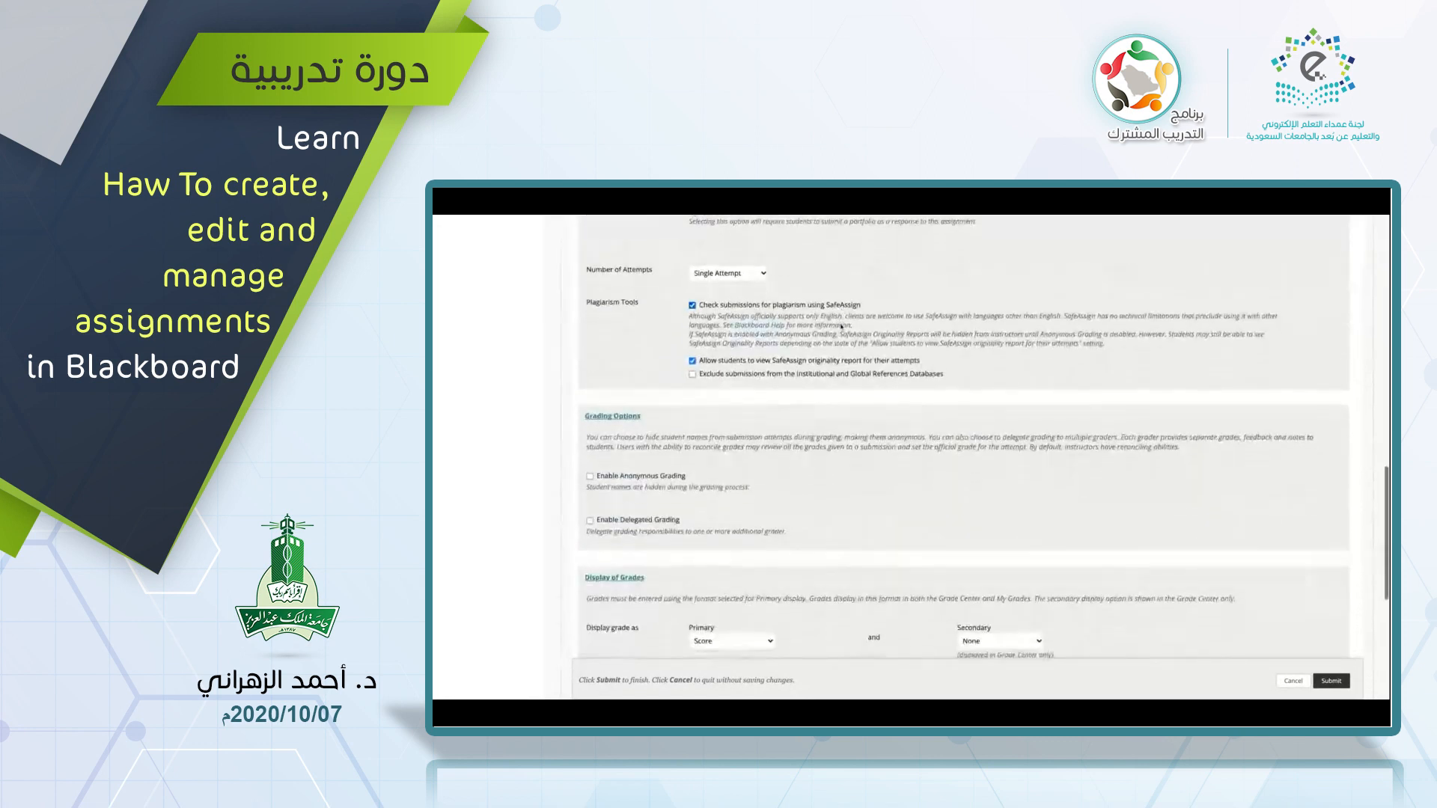
{"action": "scroll", "coordinate": [841, 327], "scroll_direction": "down", "scroll_amount": 4}
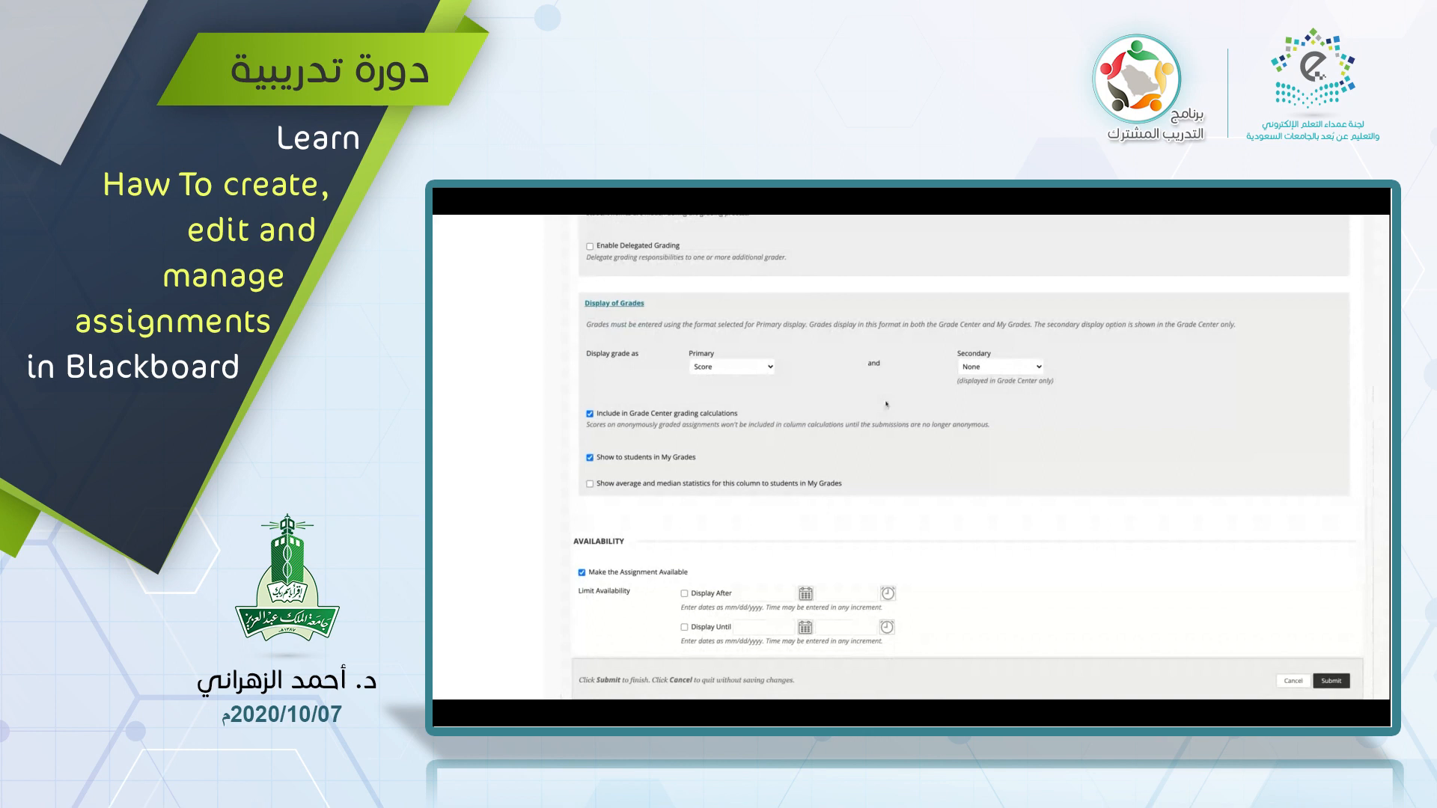
- Look over the display of grades and availability settings, and open the secondary grade display choices
{"action": "scroll", "coordinate": [886, 404], "scroll_direction": "down", "scroll_amount": 1}
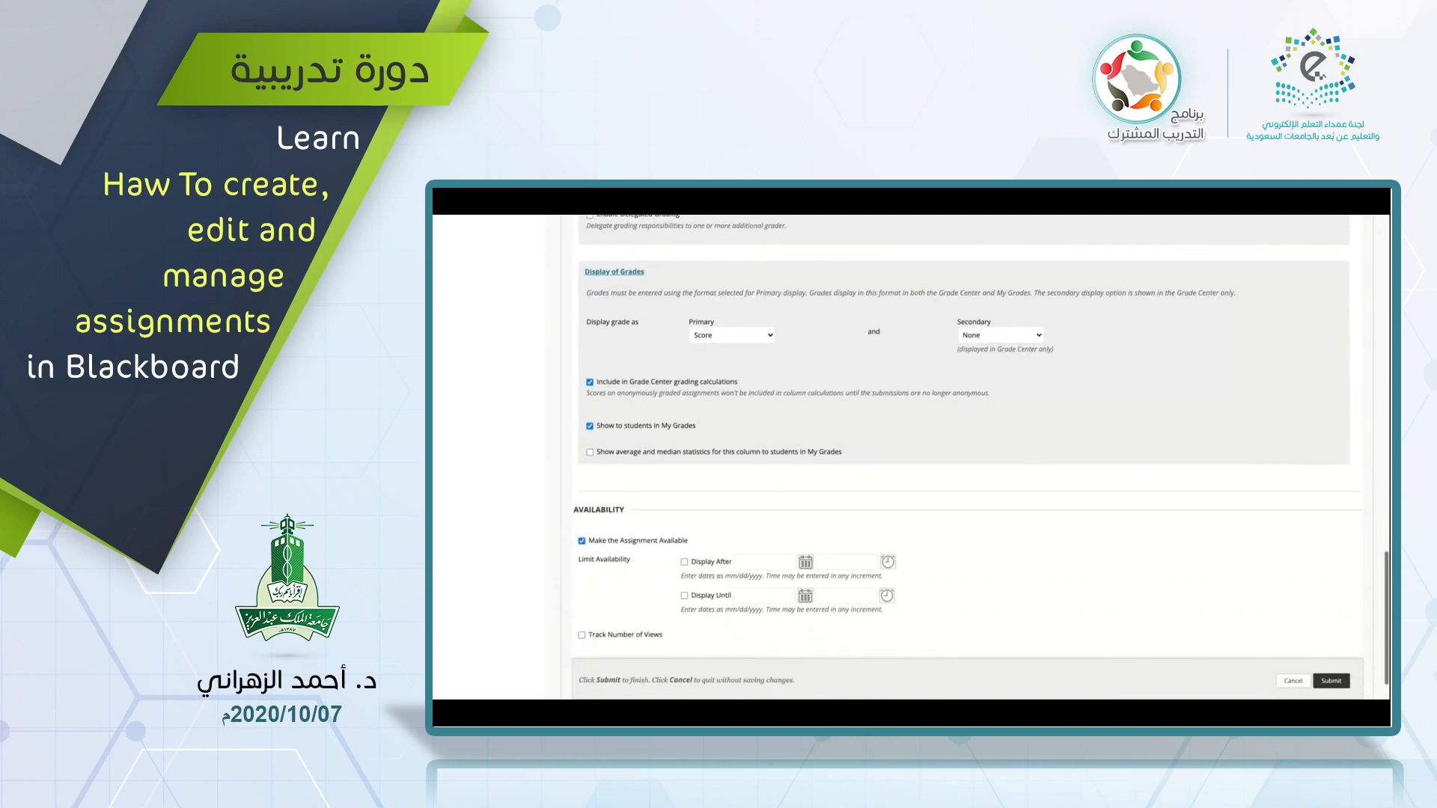
{"action": "scroll", "coordinate": [952, 390], "scroll_direction": "down", "scroll_amount": 1}
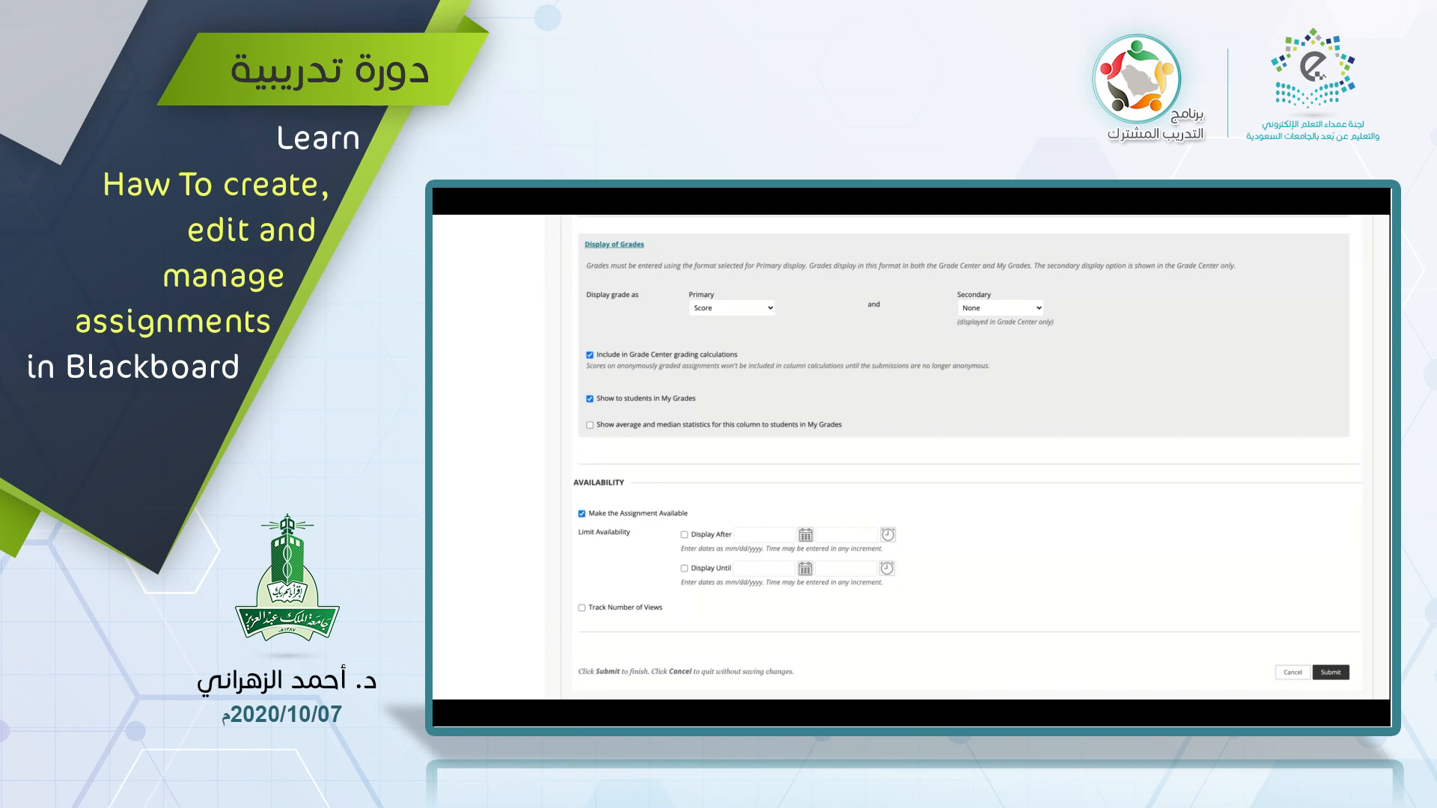
{"action": "left_click", "coordinate": [1000, 308]}
- Recheck the points possible in the grading section, then return to the grade display and availability settings
{"action": "scroll", "coordinate": [722, 322], "scroll_direction": "up", "scroll_amount": 10}
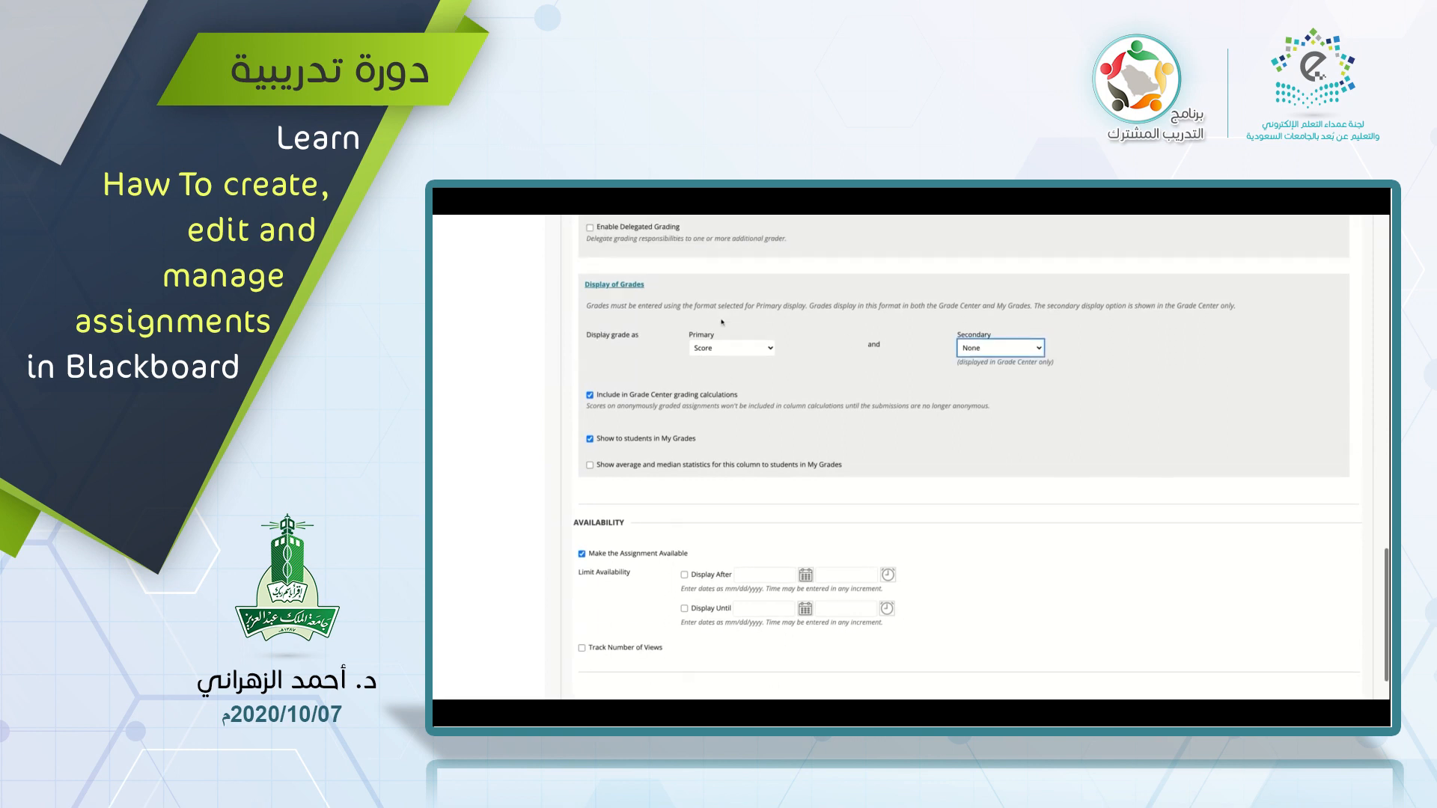
{"action": "scroll", "coordinate": [616, 488], "scroll_direction": "down", "scroll_amount": 4}
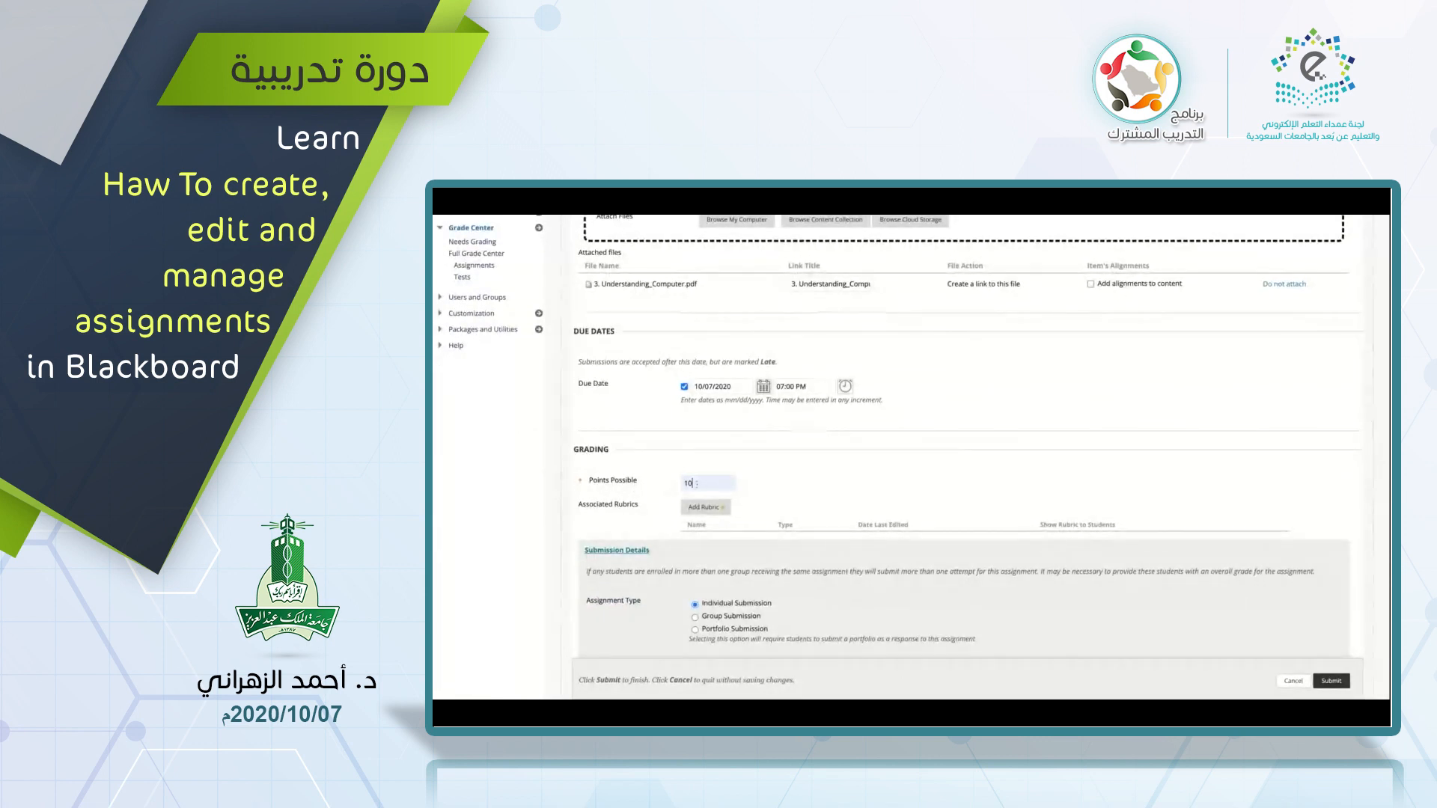
{"action": "left_click", "coordinate": [707, 484]}
{"action": "scroll", "coordinate": [775, 479], "scroll_direction": "down", "scroll_amount": 10}
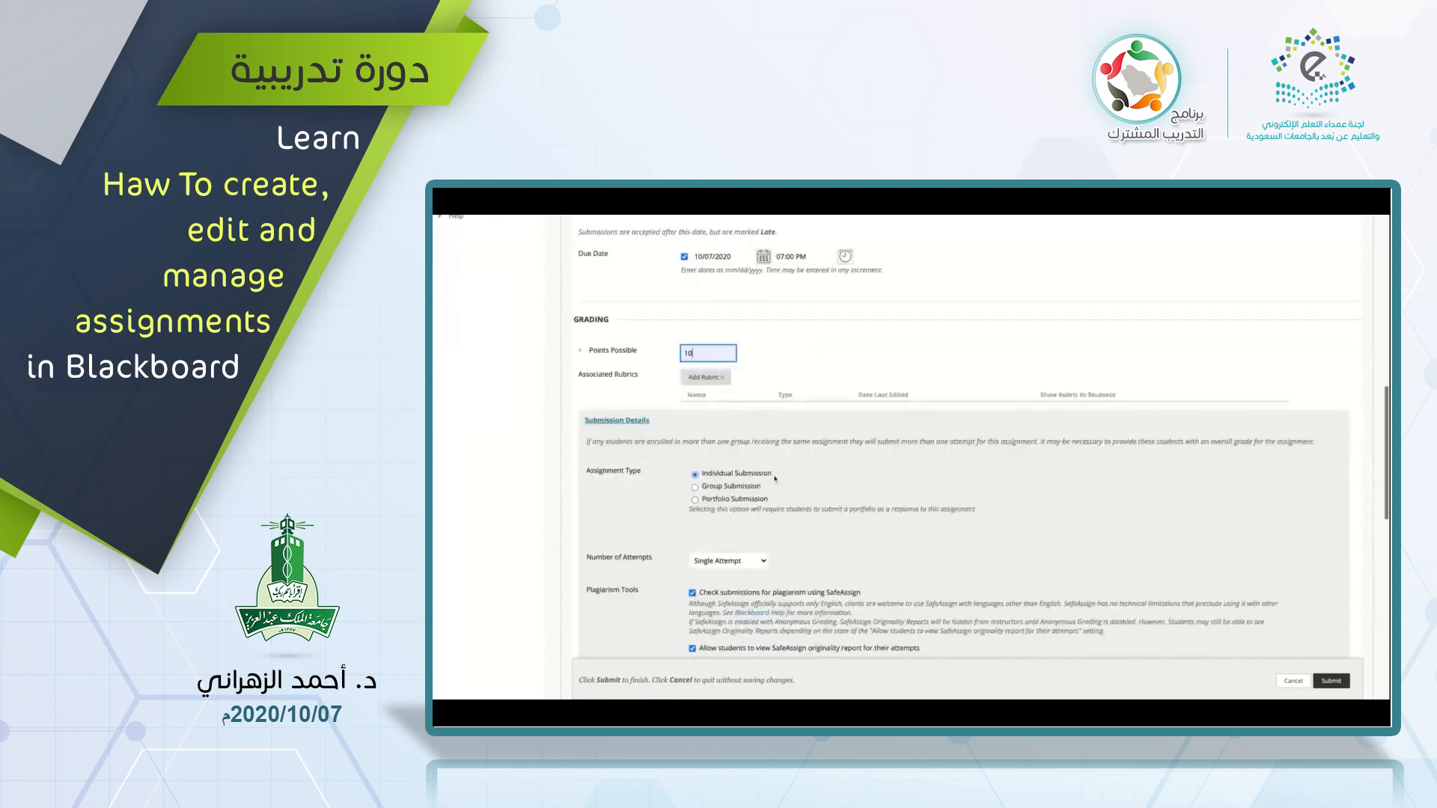
{"action": "scroll", "coordinate": [774, 479], "scroll_direction": "down", "scroll_amount": 4}
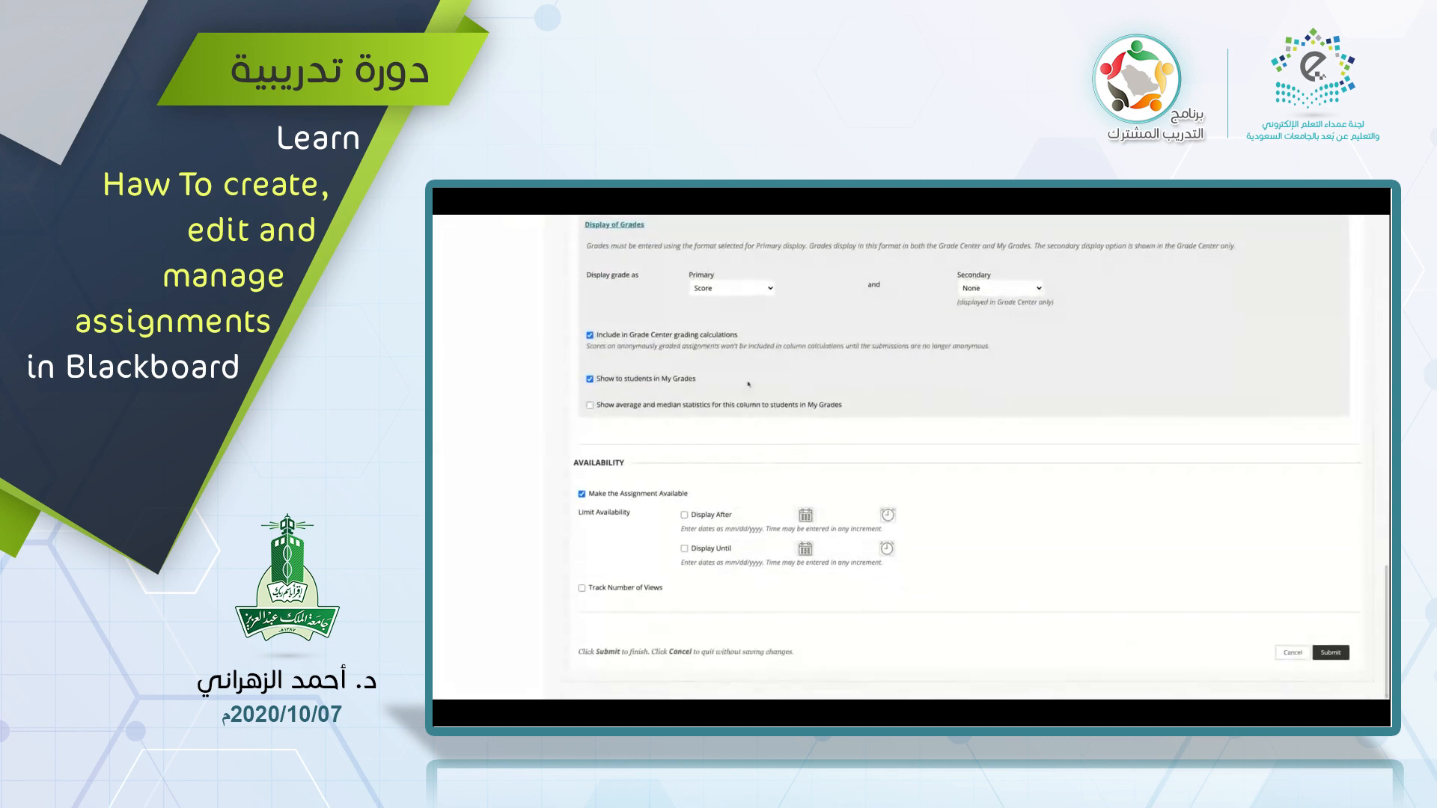